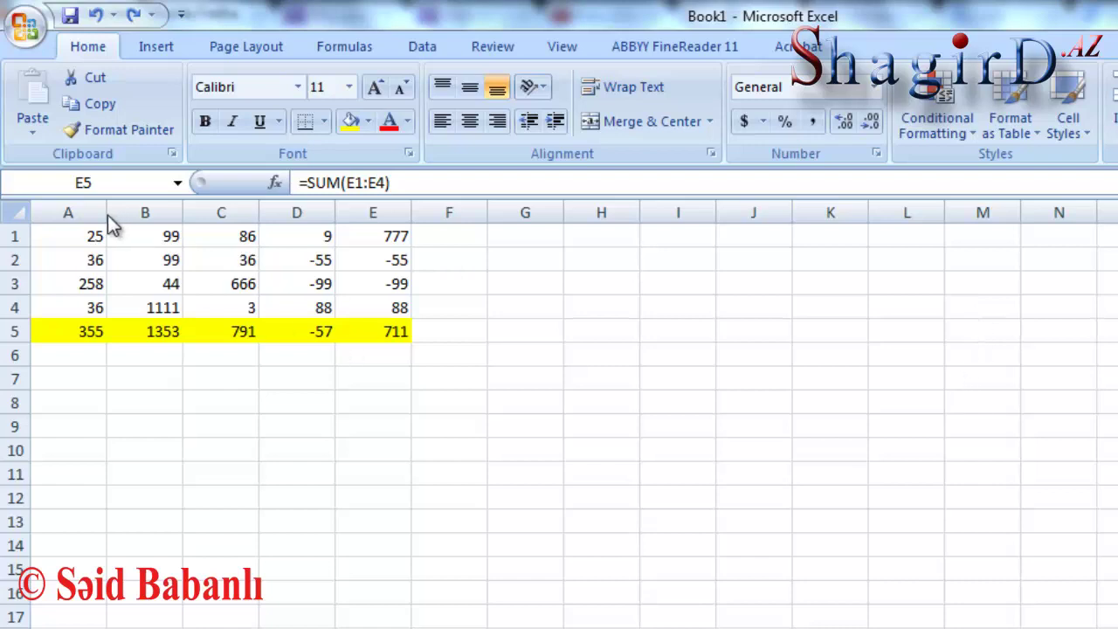
pyautogui.hotkey('shift', 'Left')
pyautogui.hotkey('shift', 'Left')
pyautogui.hotkey('shift', 'Left')
pyautogui.hotkey('shift', 'Left')
pyautogui.moveTo(61, 238); pyautogui.dragTo(384, 330)
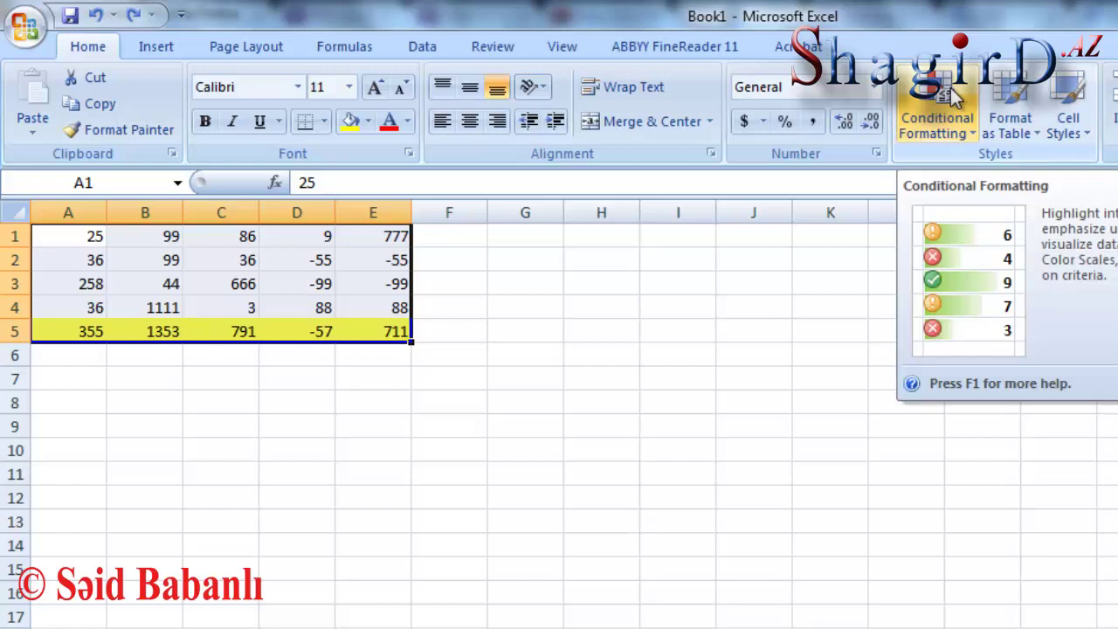
pyautogui.click(636, 356)
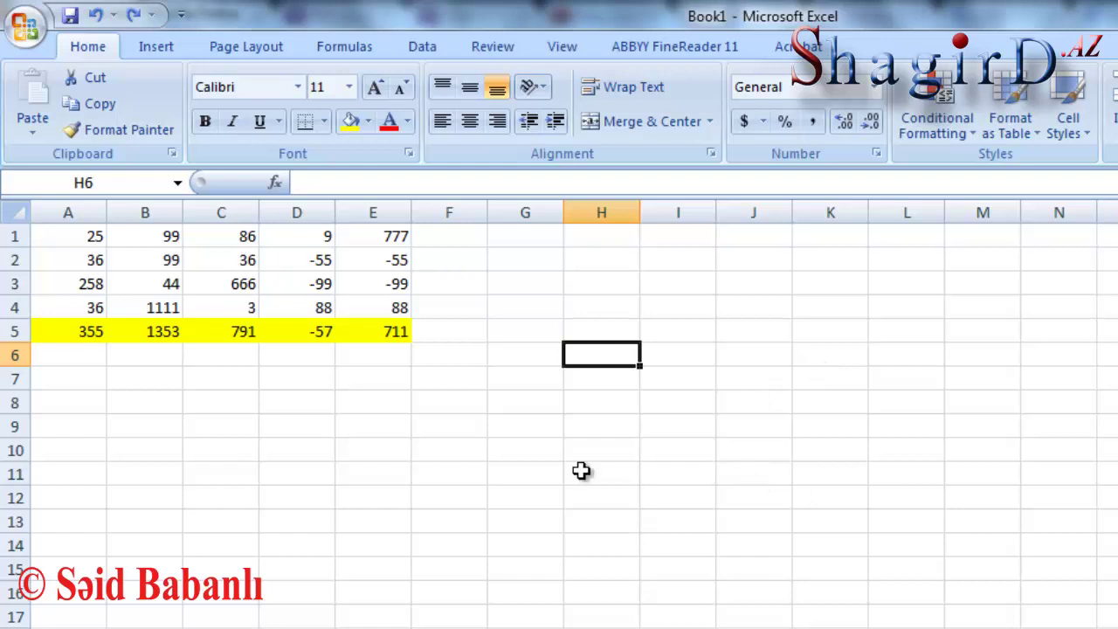
pyautogui.moveTo(93, 333); pyautogui.dragTo(390, 329)
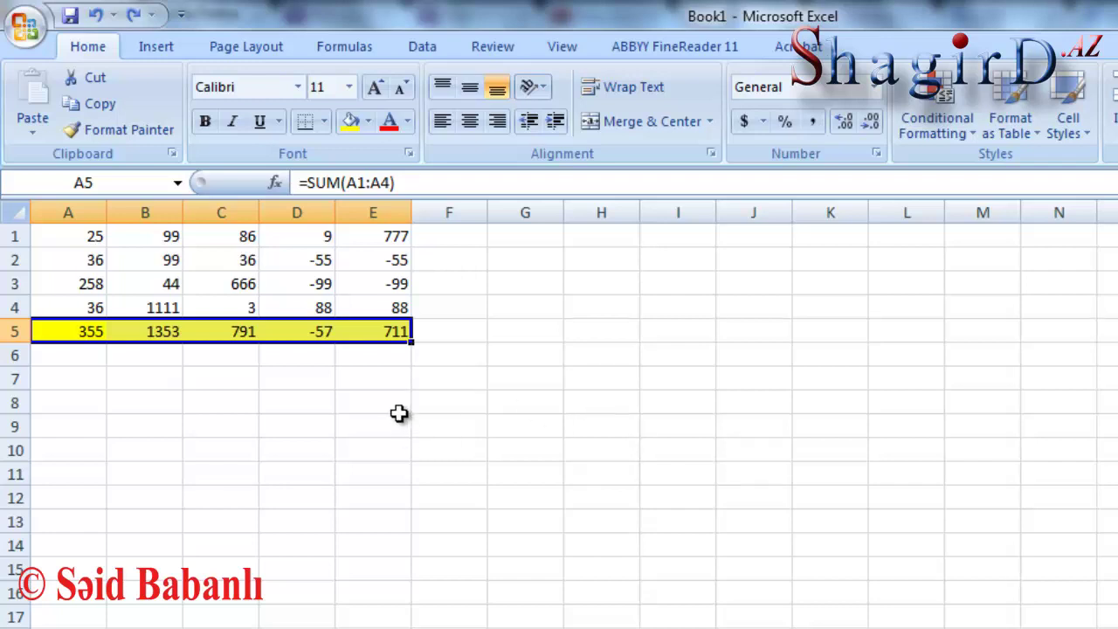
pyautogui.click(288, 480)
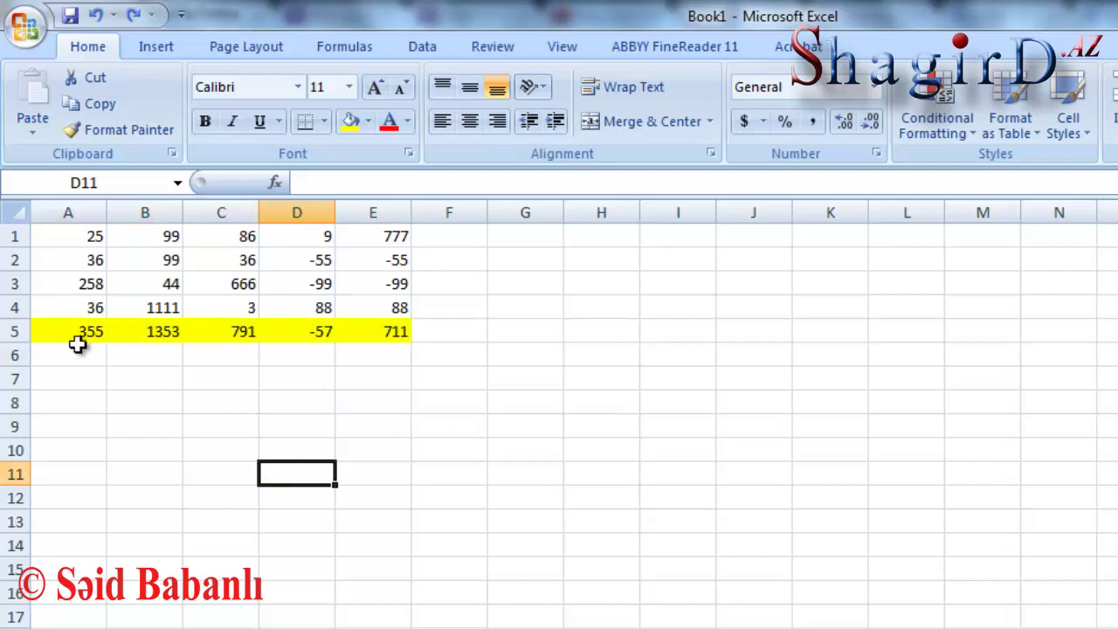
# Start a Less Than highlight rule for the totals in A5:E5 with a threshold of 0
pyautogui.click(78, 326)
pyautogui.moveTo(78, 326); pyautogui.dragTo(406, 333)
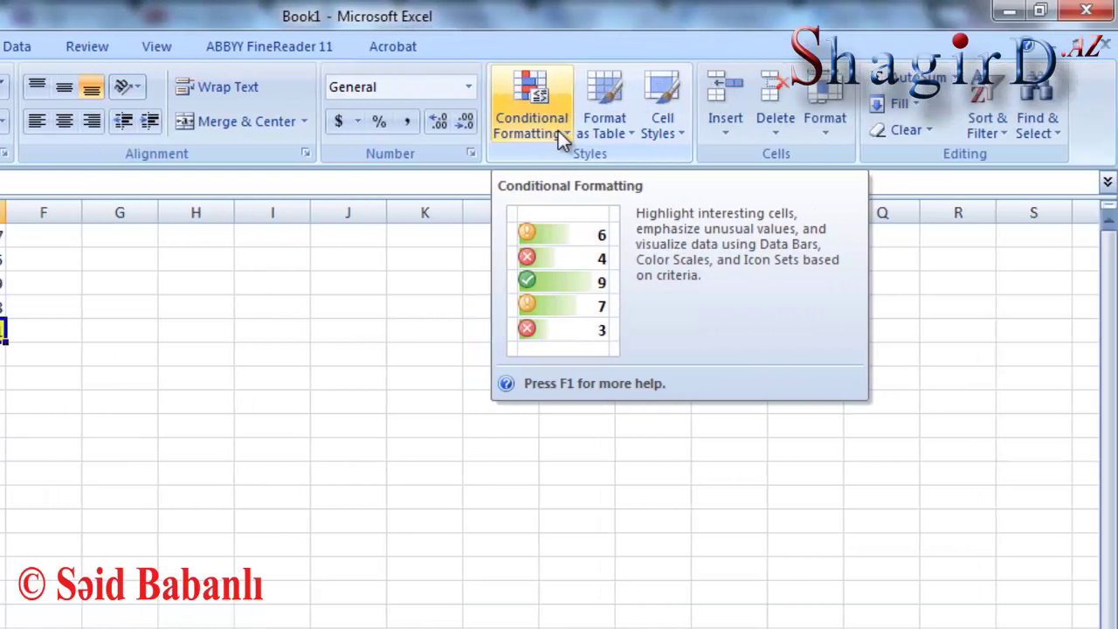
pyautogui.click(558, 131)
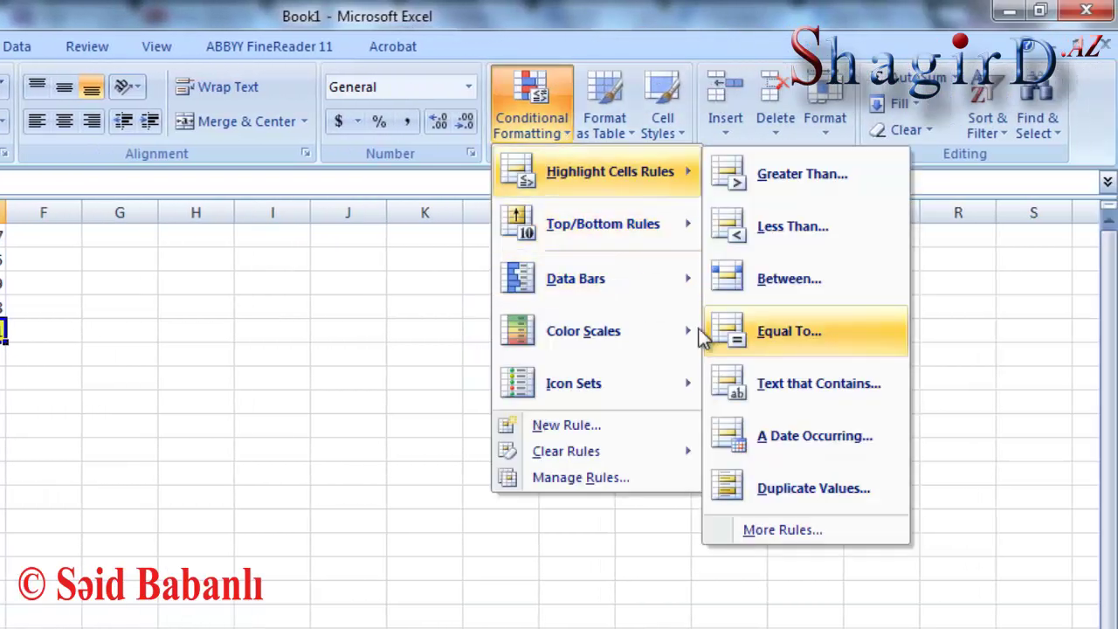
pyautogui.moveTo(613, 310)
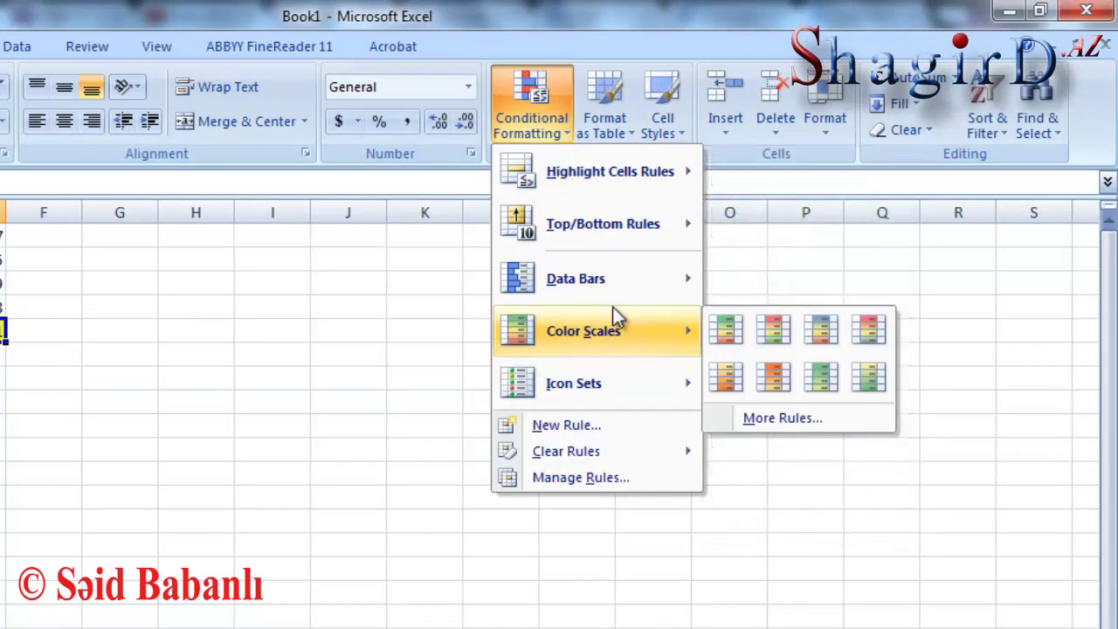
pyautogui.moveTo(614, 287)
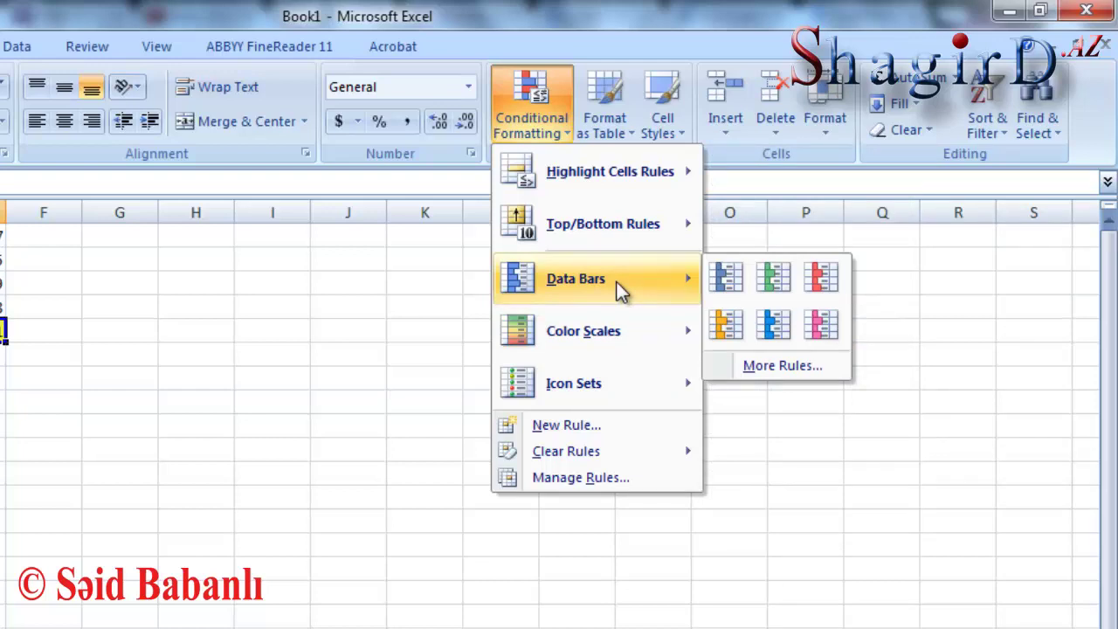
pyautogui.moveTo(654, 172)
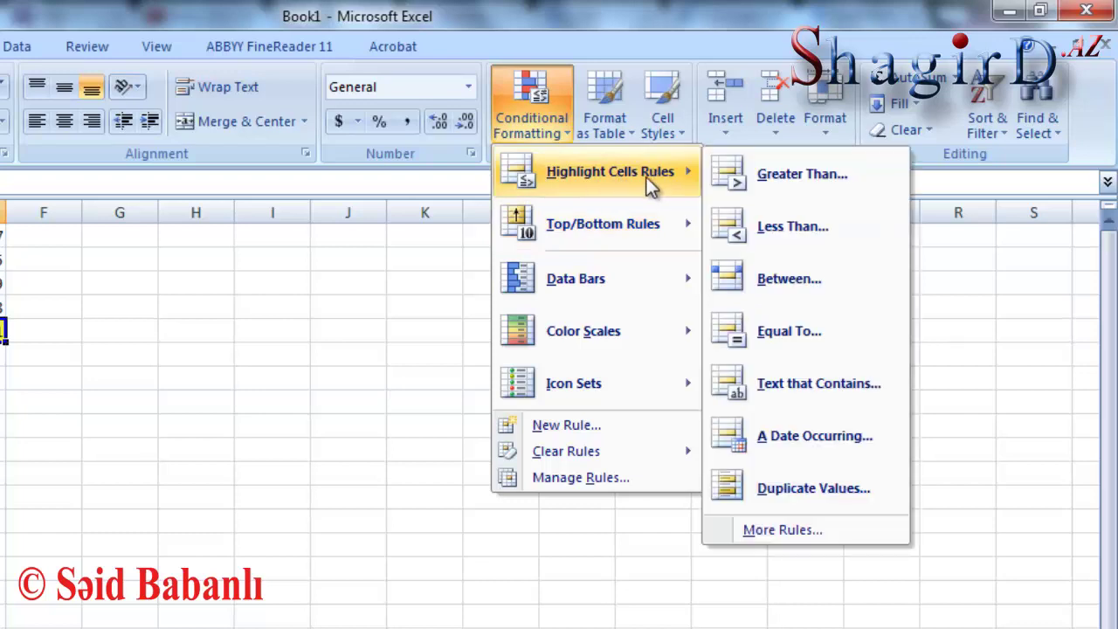
pyautogui.click(821, 230)
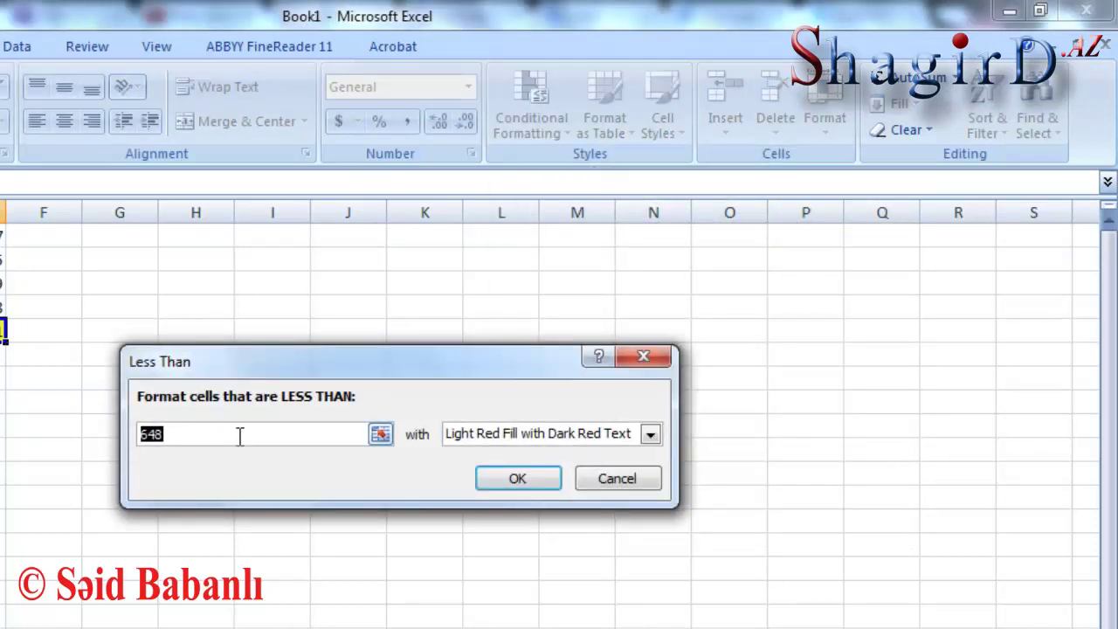
pyautogui.write('0')
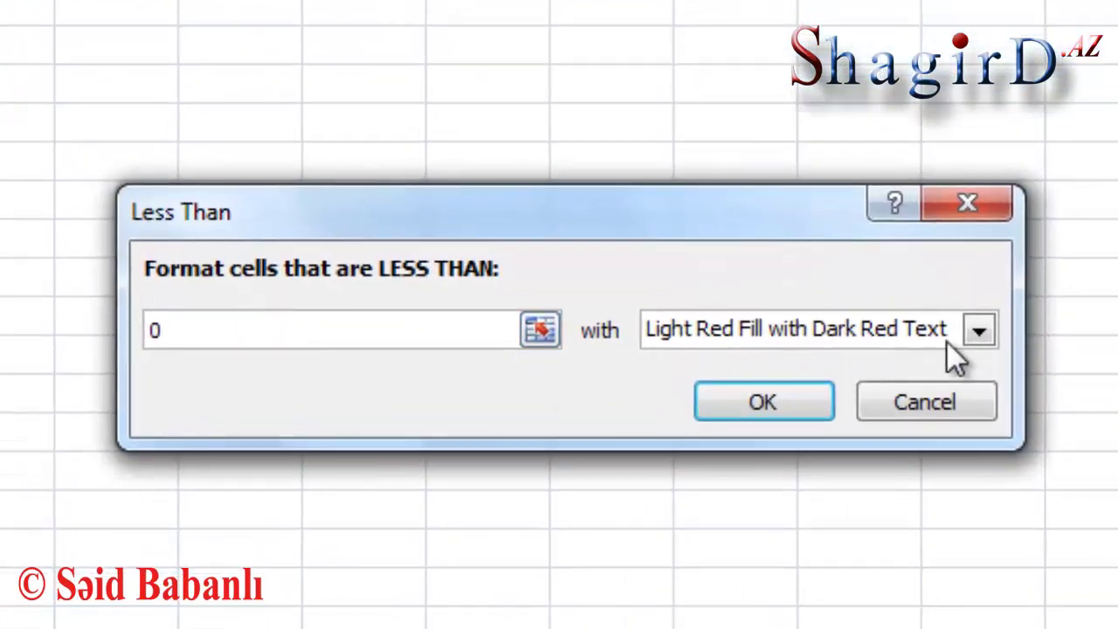
# Choose a custom format for the Less Than rule and set its font colour to standard red
pyautogui.click(825, 378)
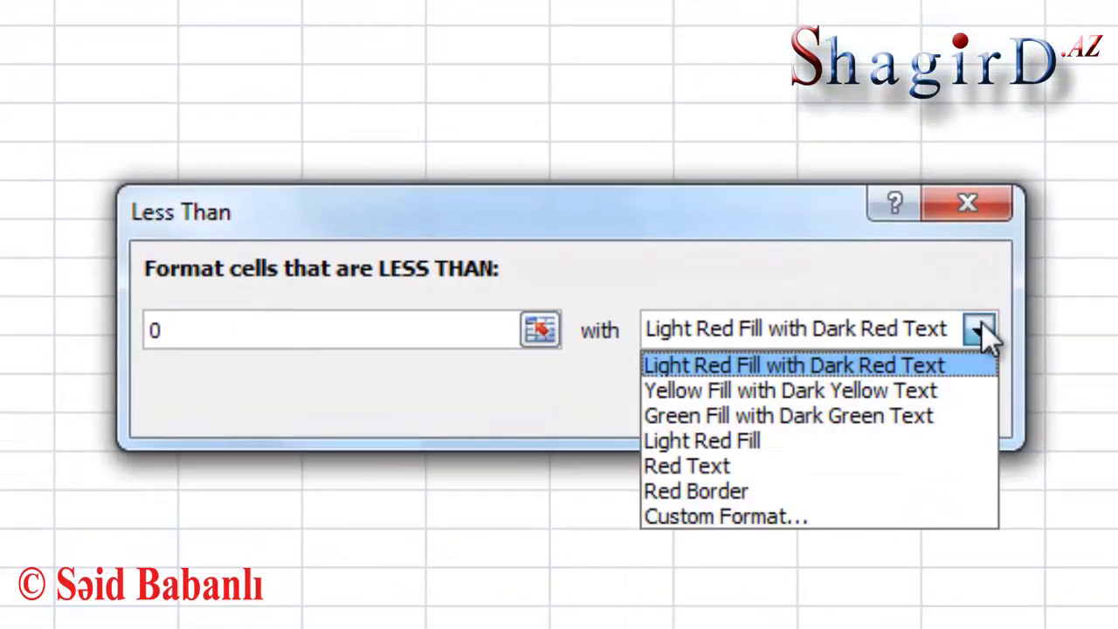
pyautogui.click(778, 515)
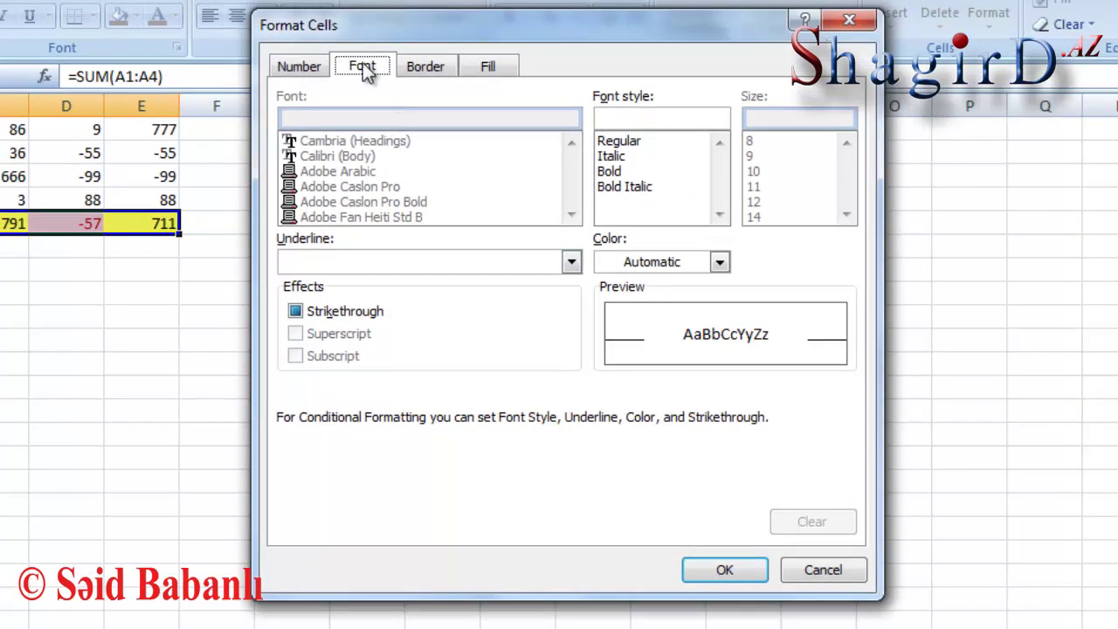
pyautogui.click(269, 40)
pyautogui.click(375, 67)
pyautogui.click(480, 262)
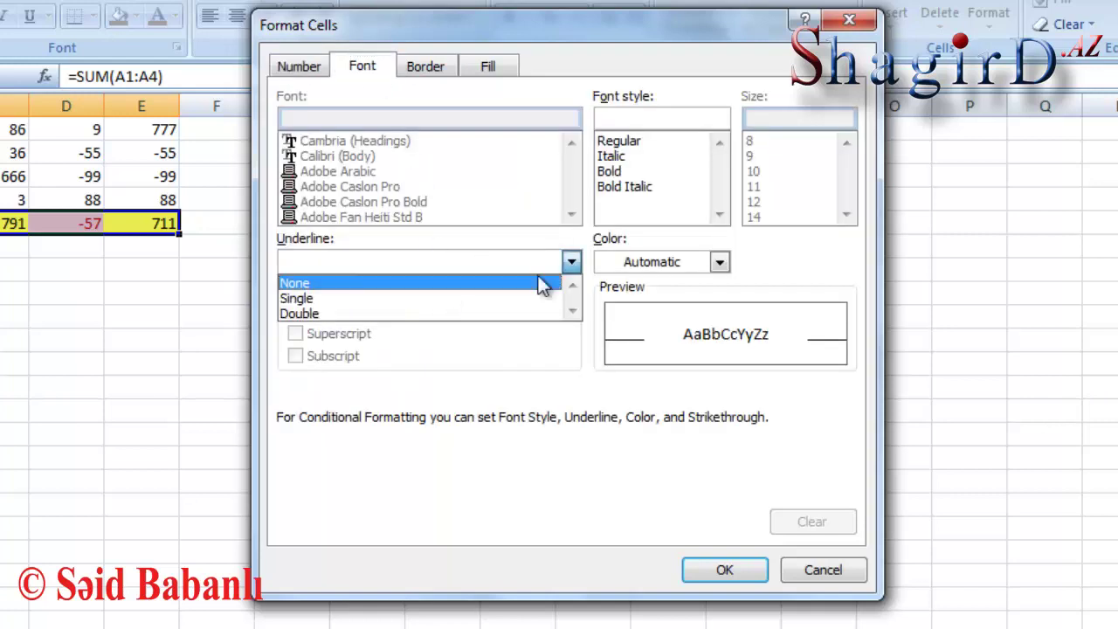
pyautogui.click(719, 262)
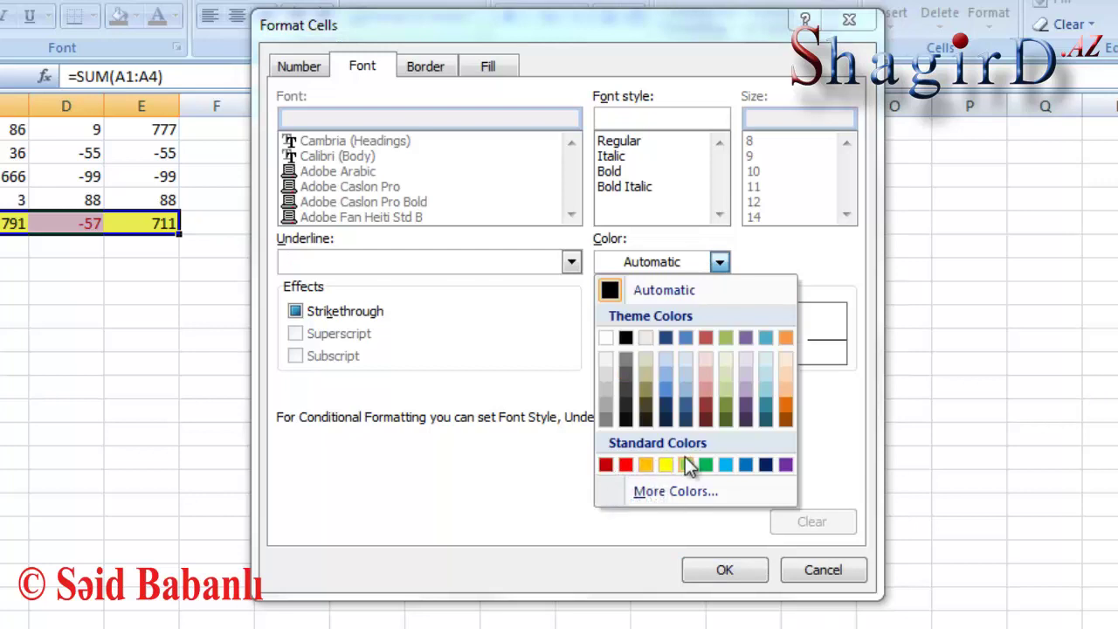
pyautogui.click(625, 464)
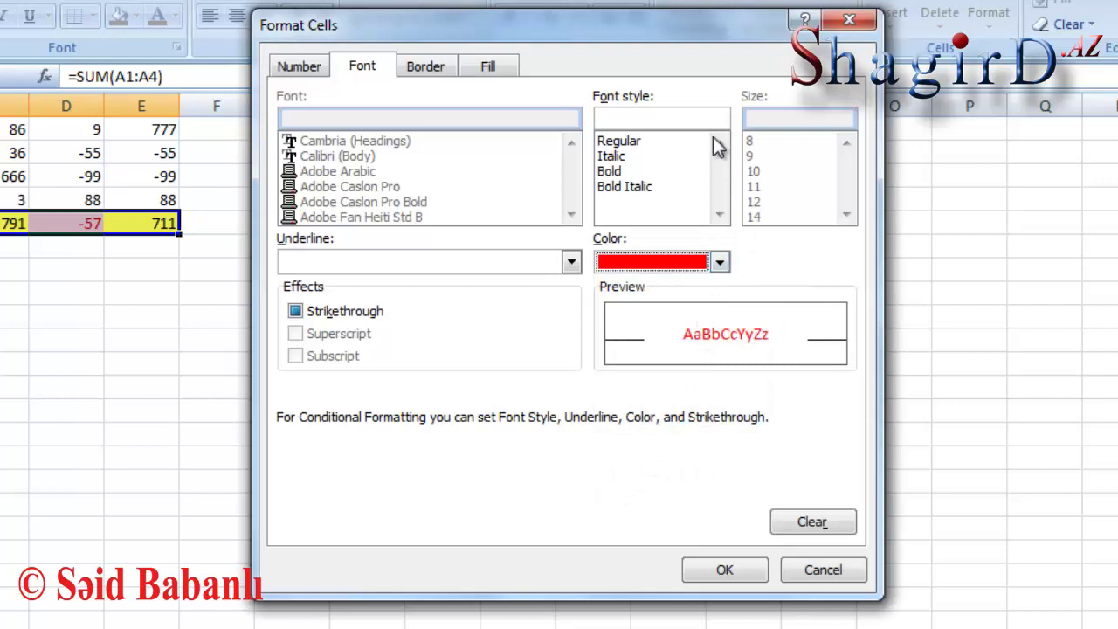
# Set the custom format's background to standard green and apply the Less Than rule to the totals
pyautogui.click(428, 68)
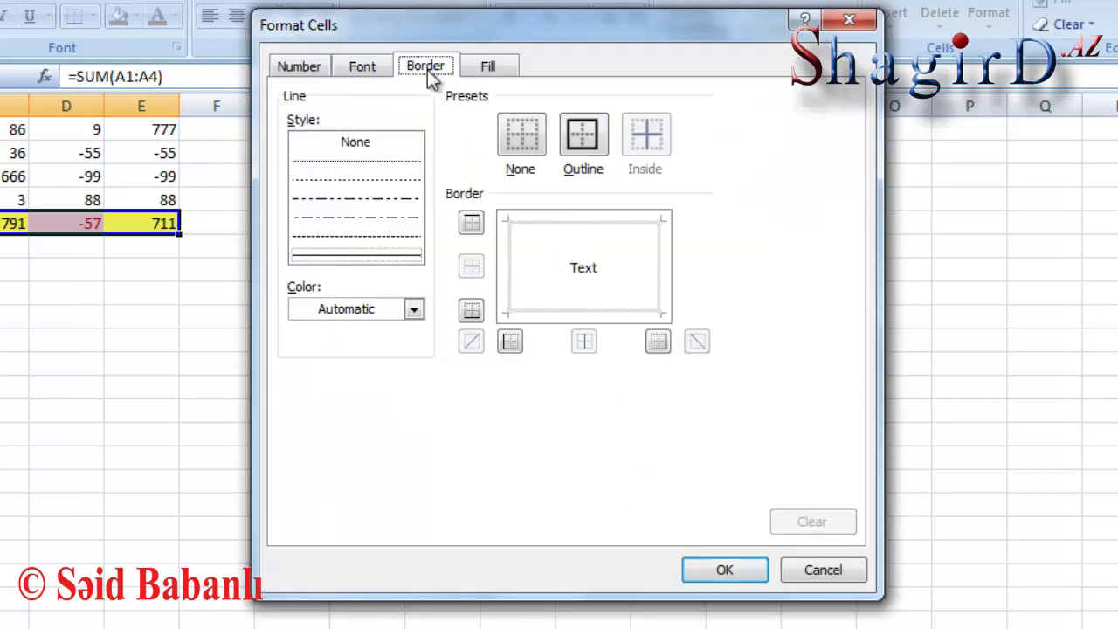
pyautogui.click(489, 68)
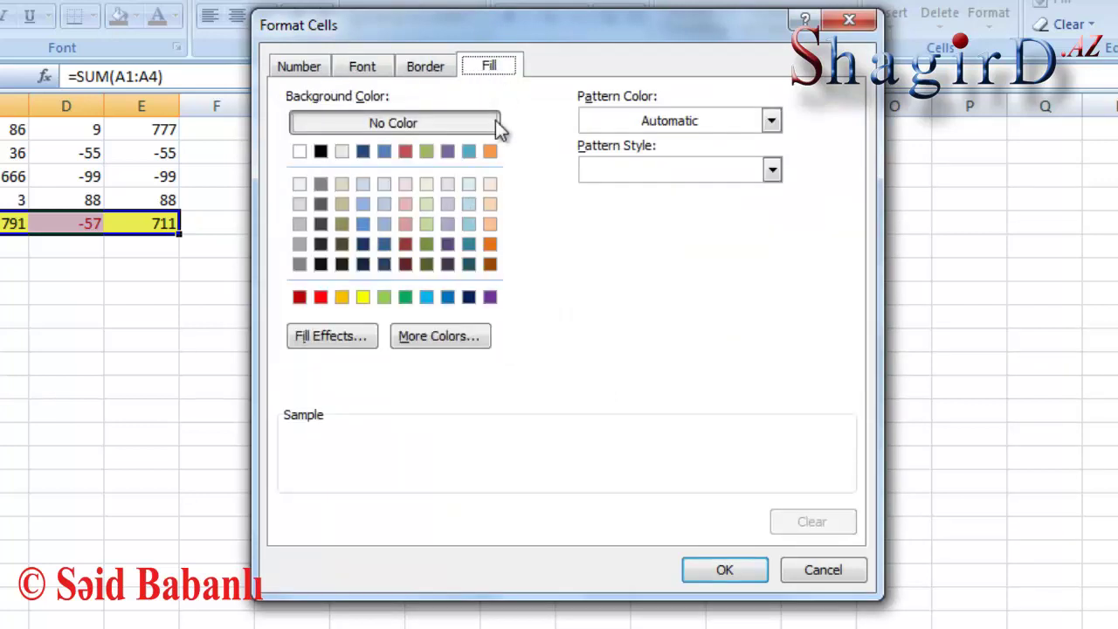
pyautogui.click(406, 298)
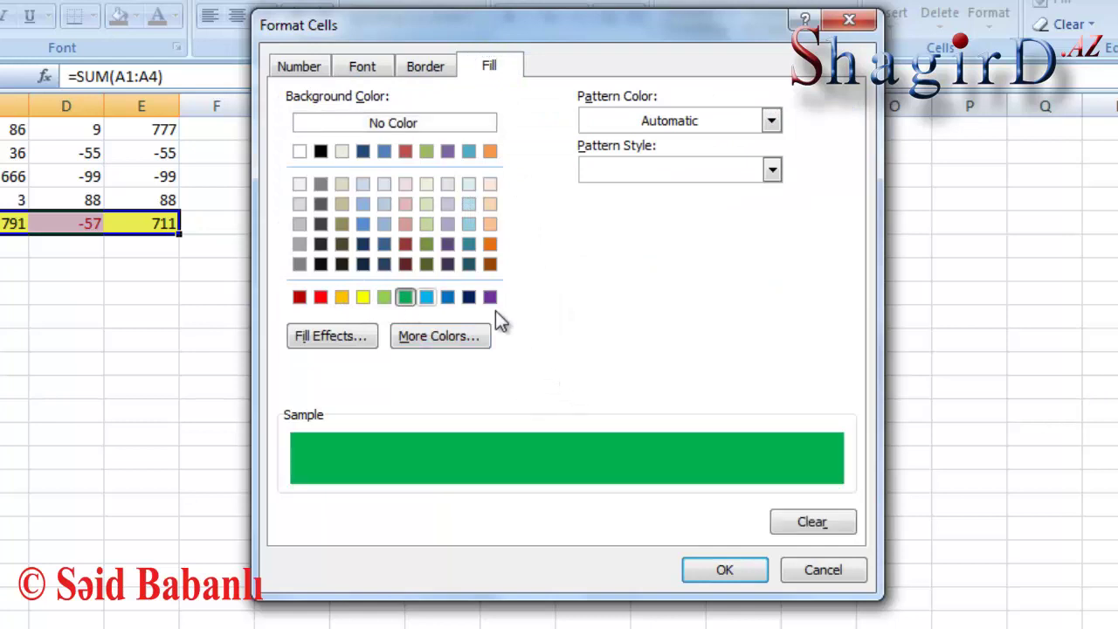
pyautogui.click(360, 68)
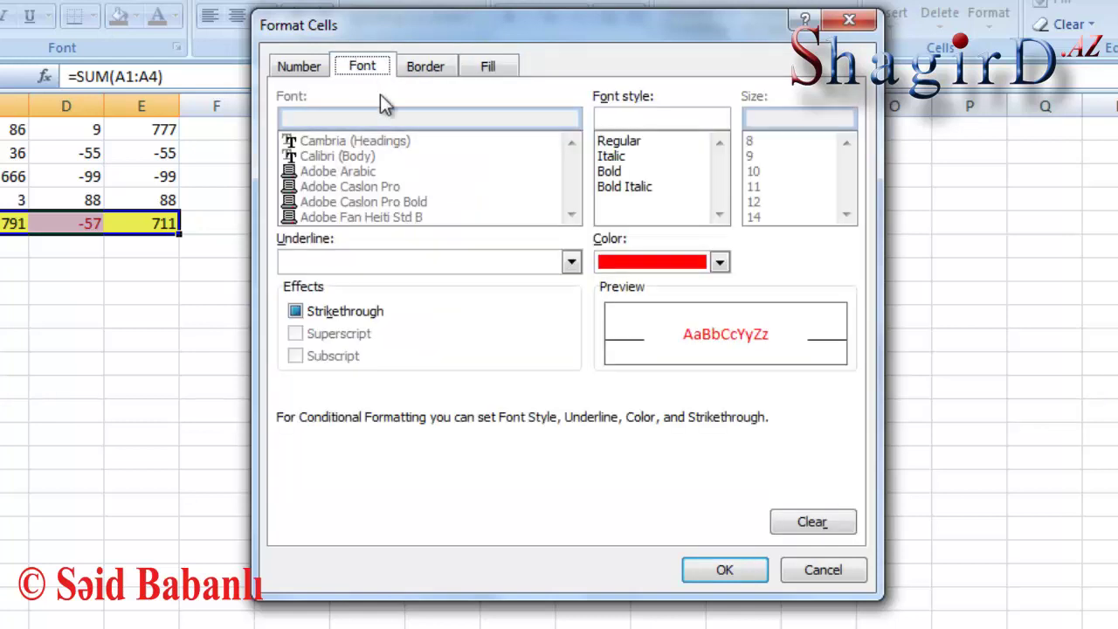
pyautogui.click(724, 569)
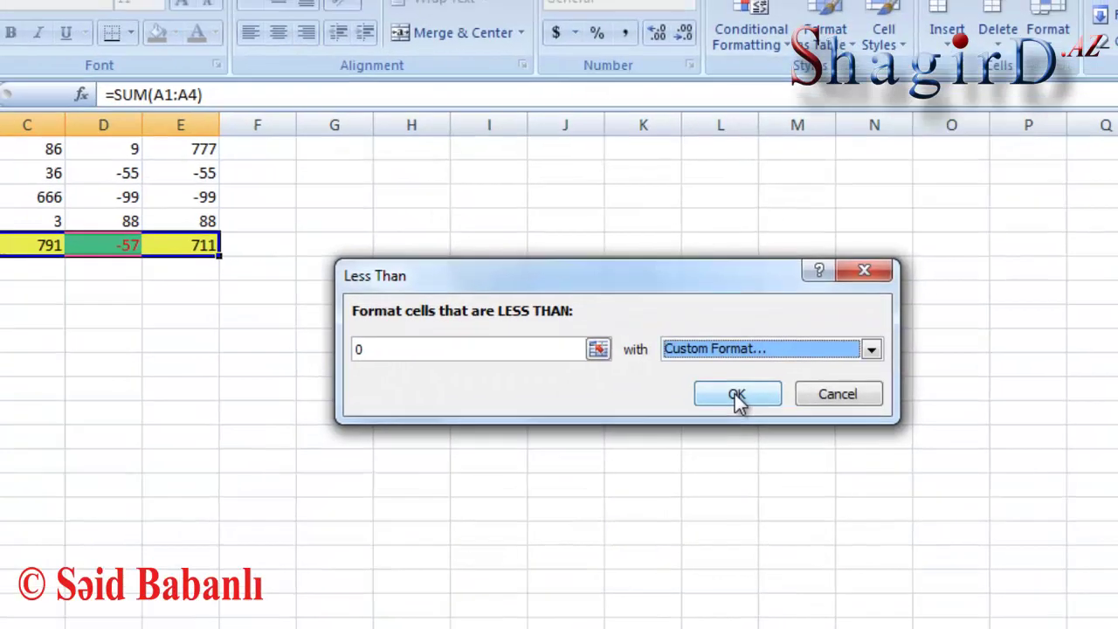
pyautogui.click(688, 372)
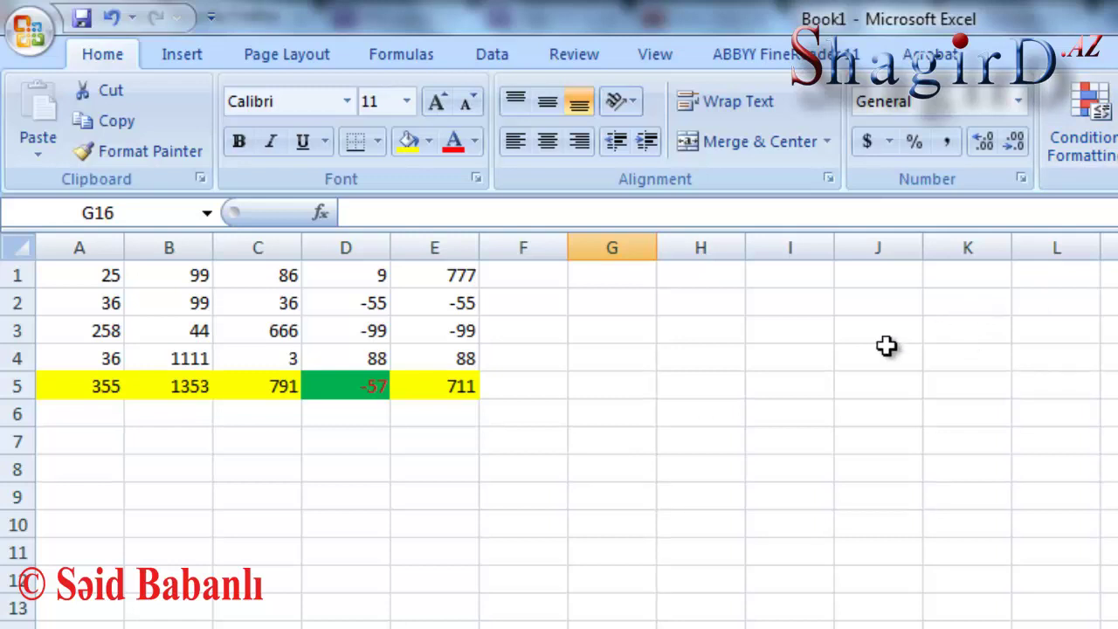
# Enter -99999 in cell C3 to test the rule, and check the column total in C5
pyautogui.click(350, 386)
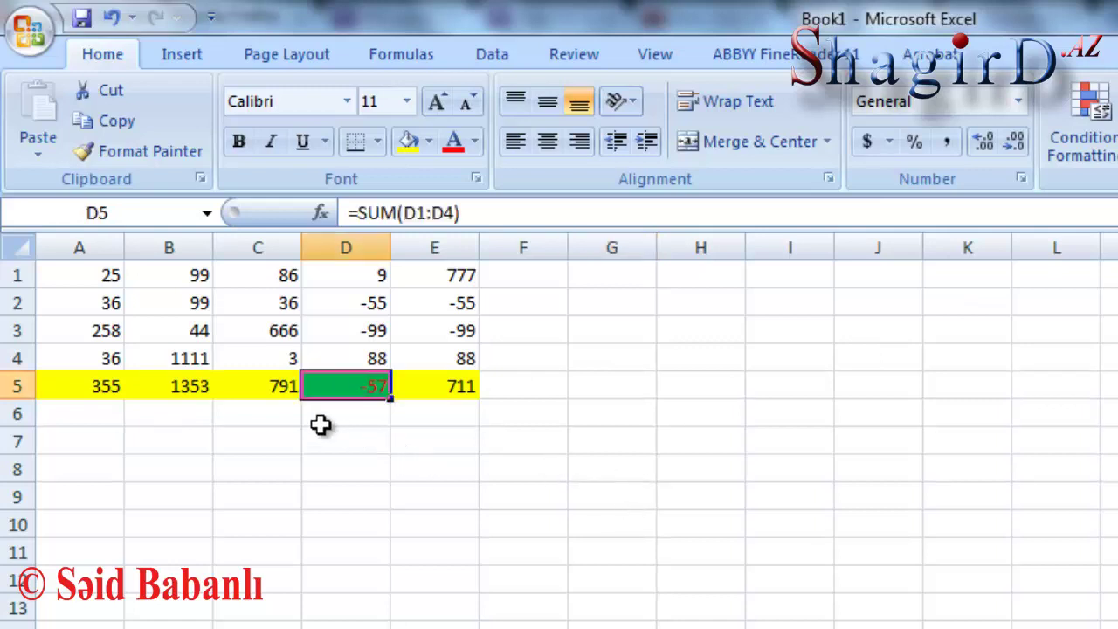
pyautogui.click(272, 337)
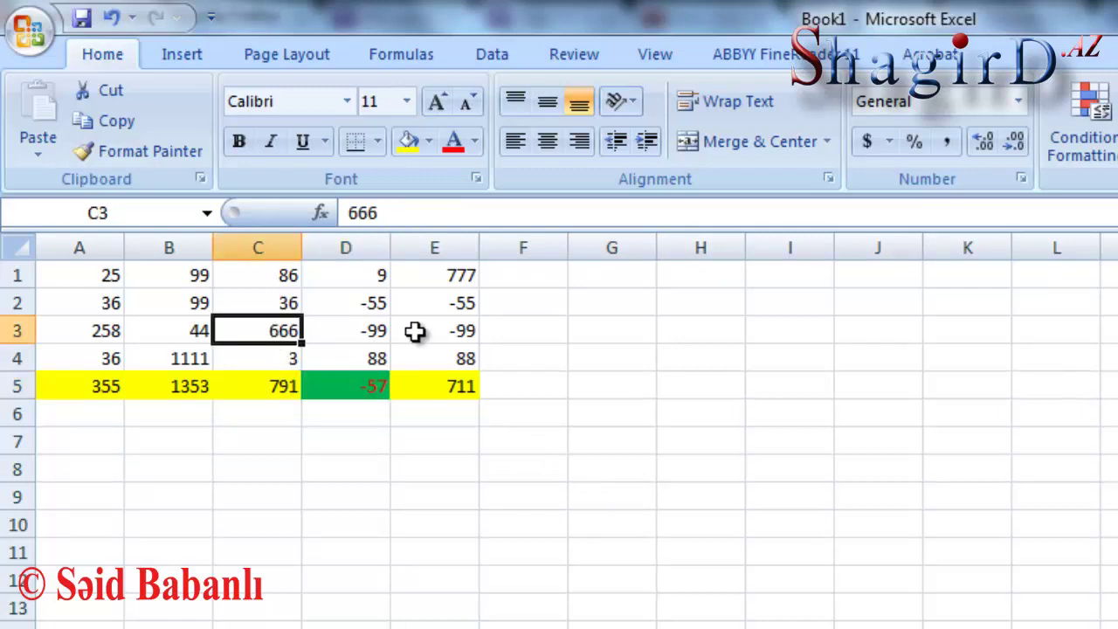
pyautogui.write('-')
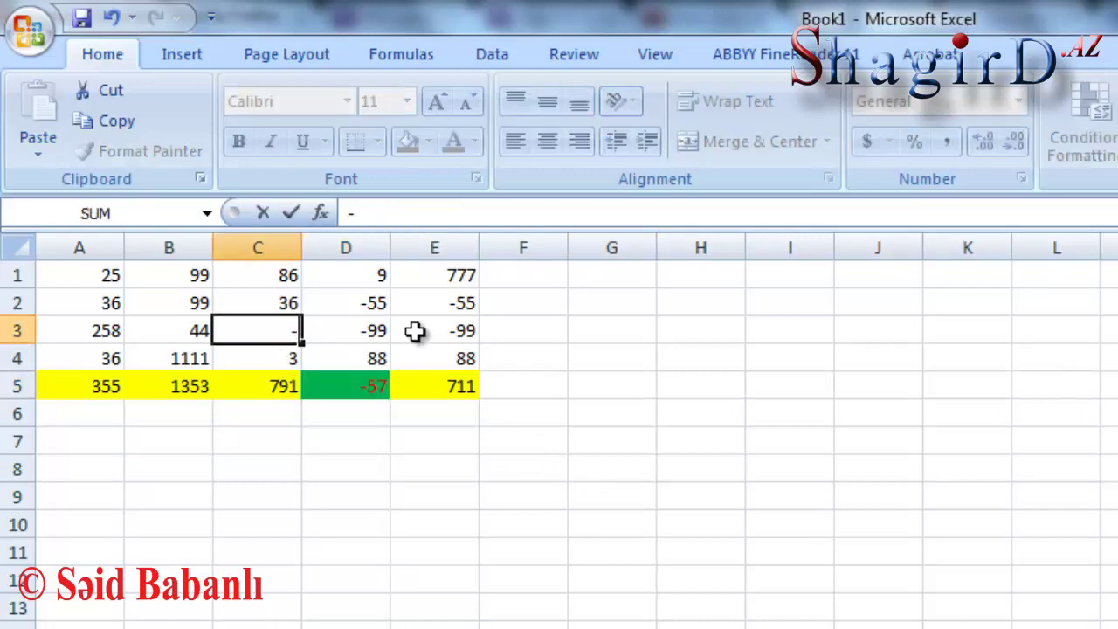
pyautogui.write('99999')
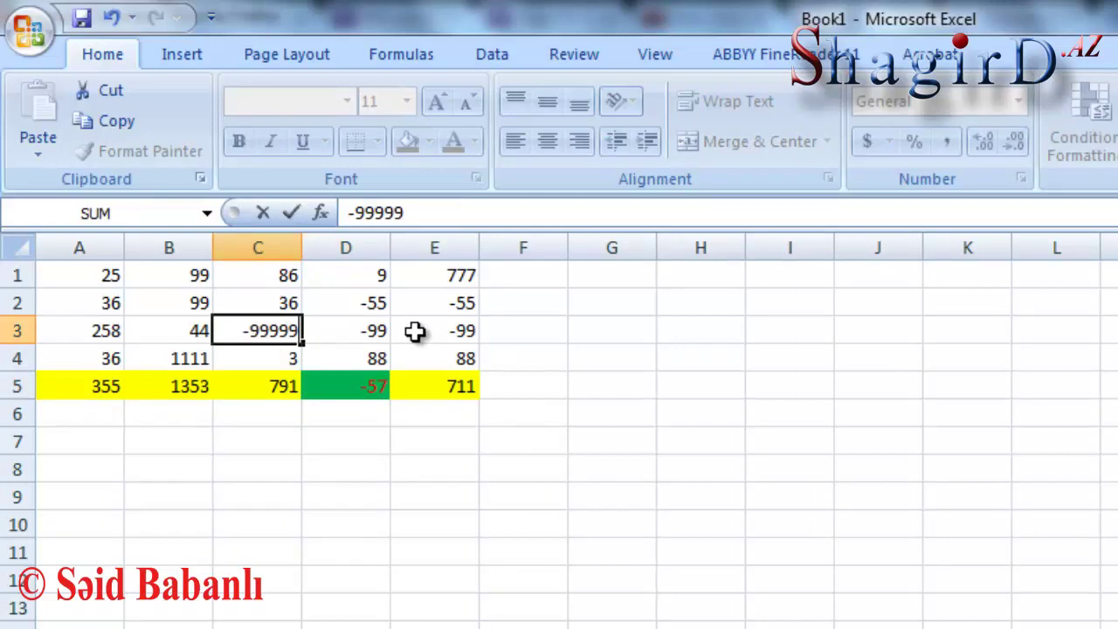
pyautogui.press('Return')
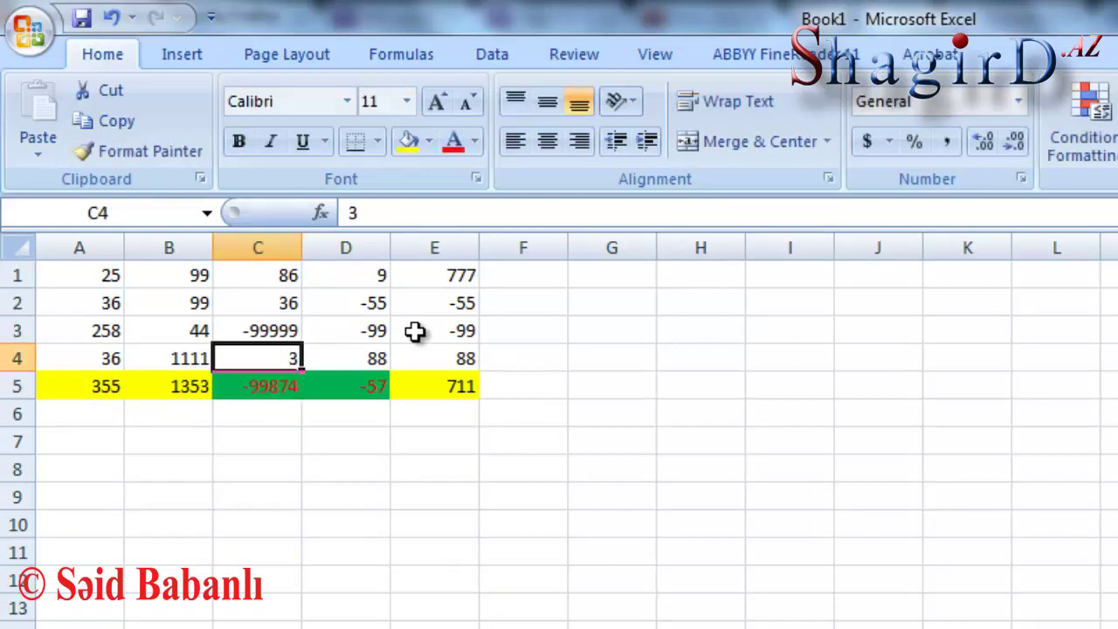
pyautogui.click(399, 494)
pyautogui.click(272, 386)
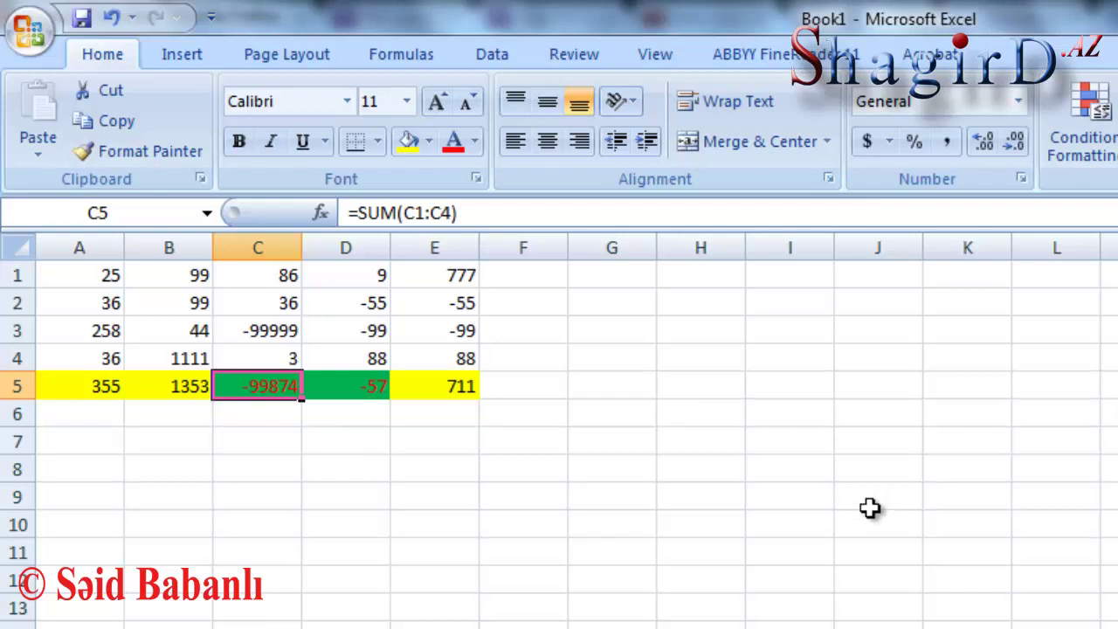
pyautogui.click(715, 552)
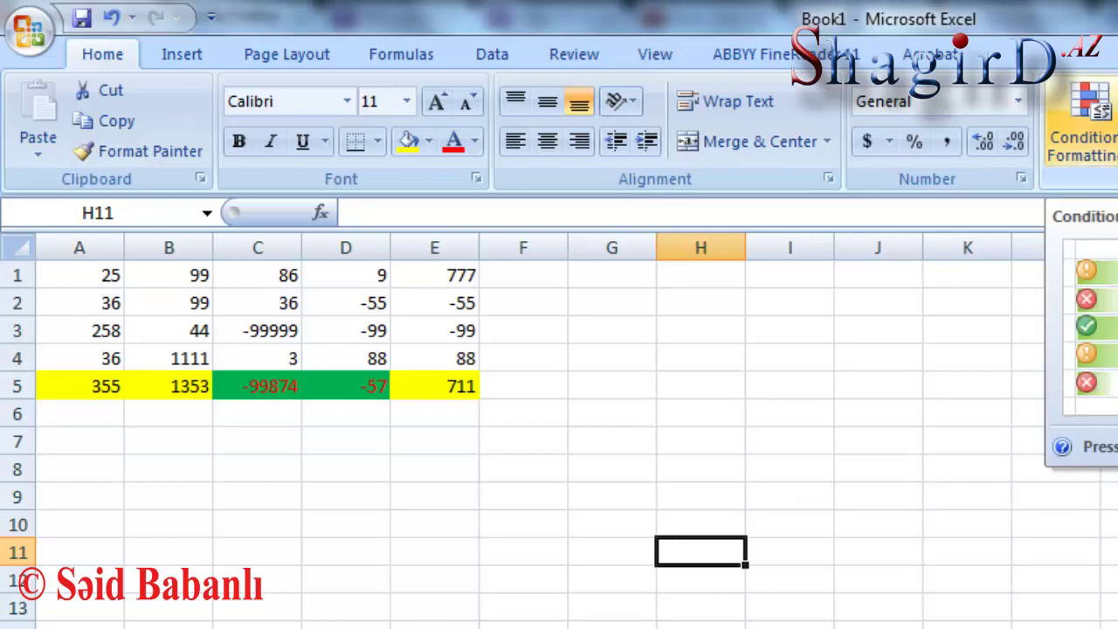
# Undo the value change in cell C3
pyautogui.hotkey('ctrl', 'z')
pyautogui.click(541, 456)
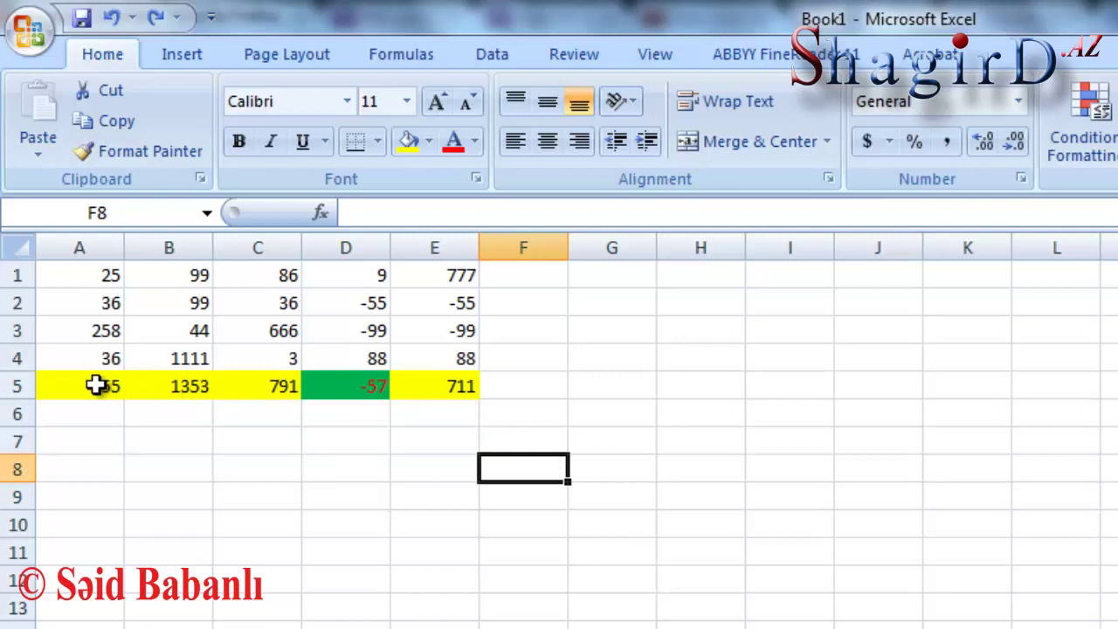
# Start a Between highlight rule for the totals in A5:E5 with limits of 0 and 500
pyautogui.moveTo(95, 386); pyautogui.dragTo(449, 390)
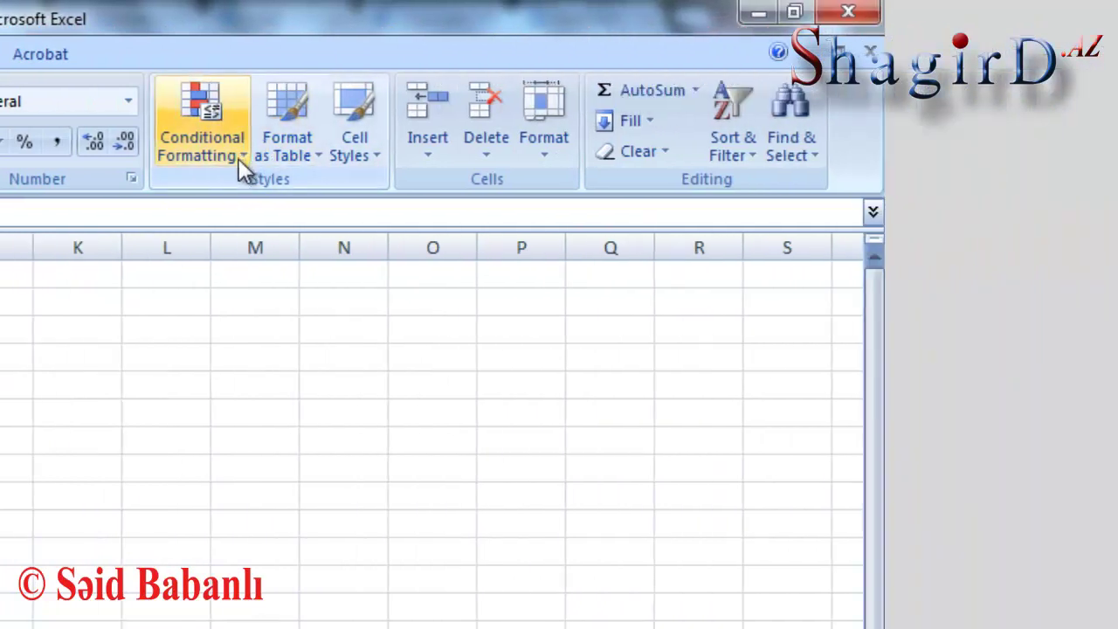
pyautogui.click(1041, 155)
pyautogui.moveTo(293, 200)
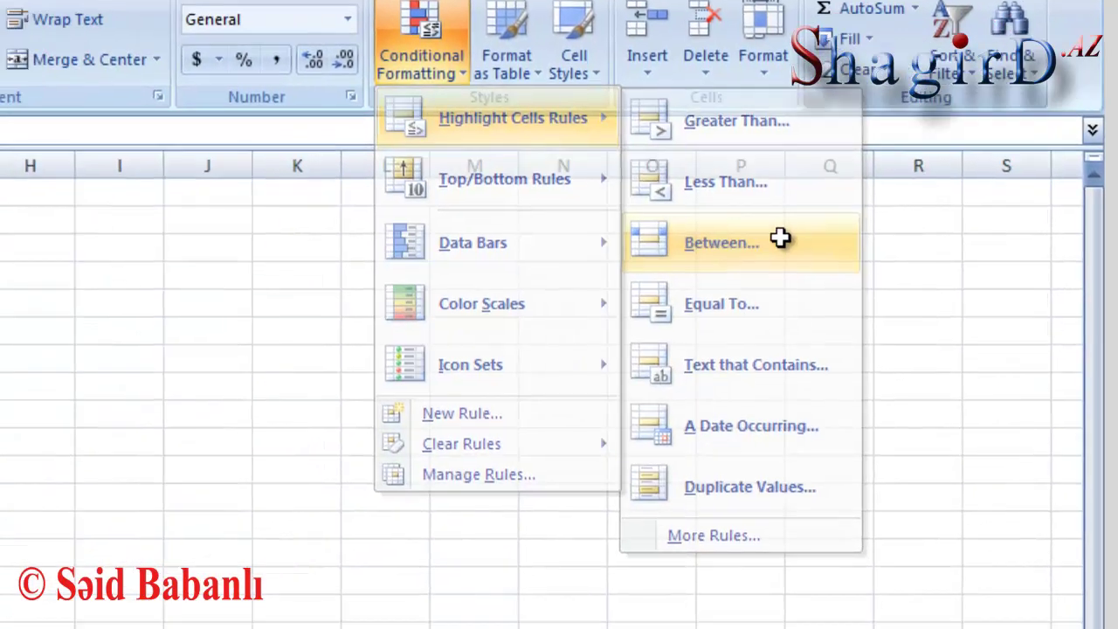
pyautogui.click(565, 330)
pyautogui.write('0')
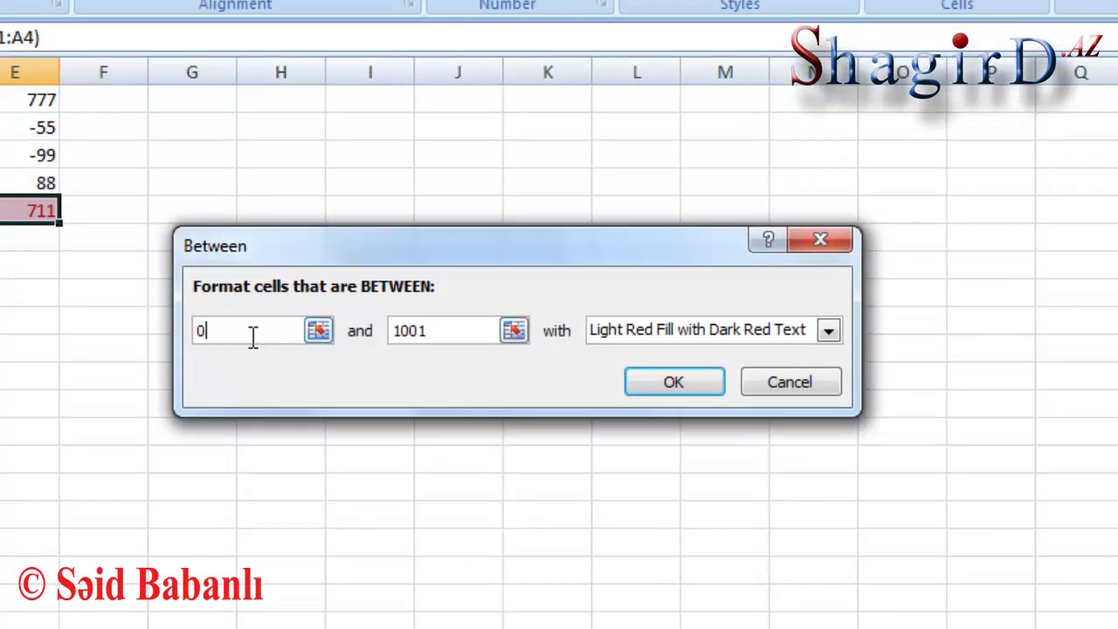
pyautogui.moveTo(451, 329); pyautogui.dragTo(361, 330)
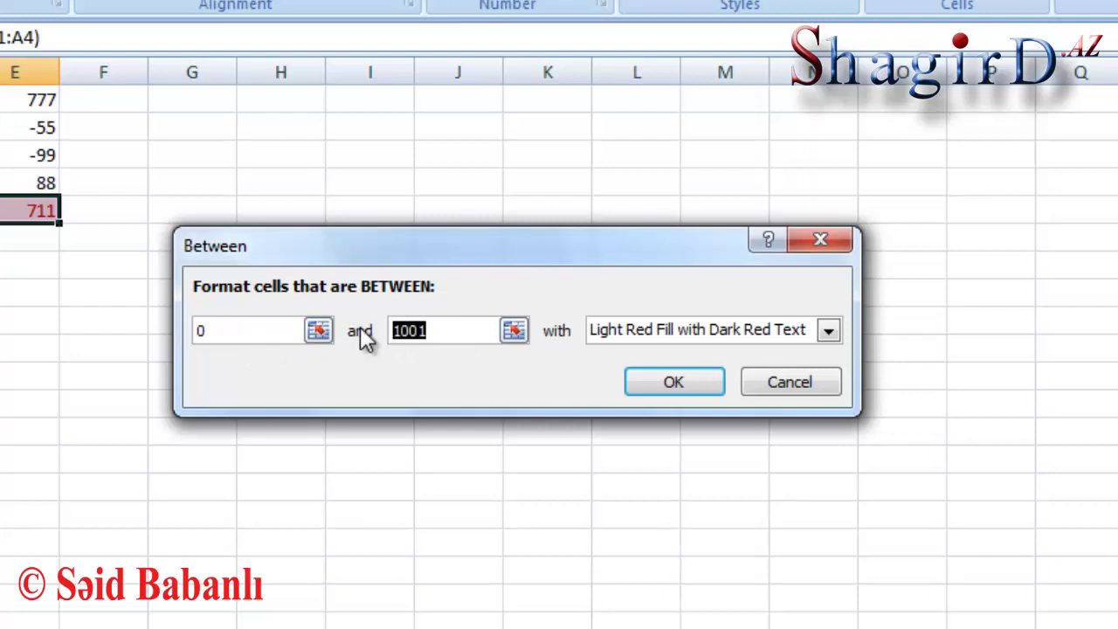
pyautogui.write('500')
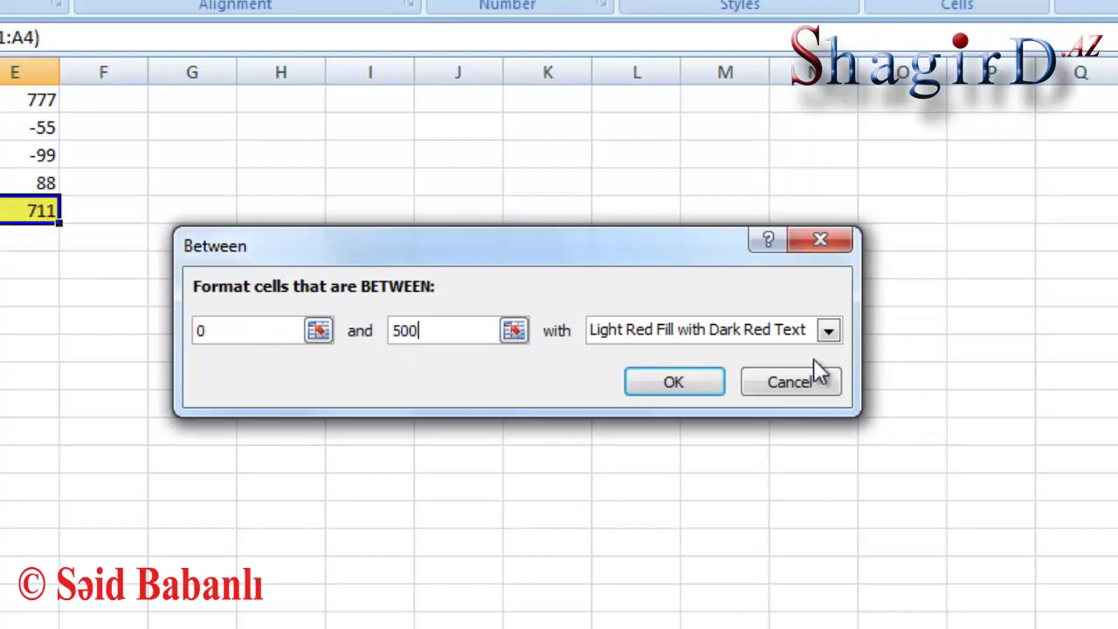
# Choose a custom format for the Between rule and set its font color to standard yellow
pyautogui.click(827, 330)
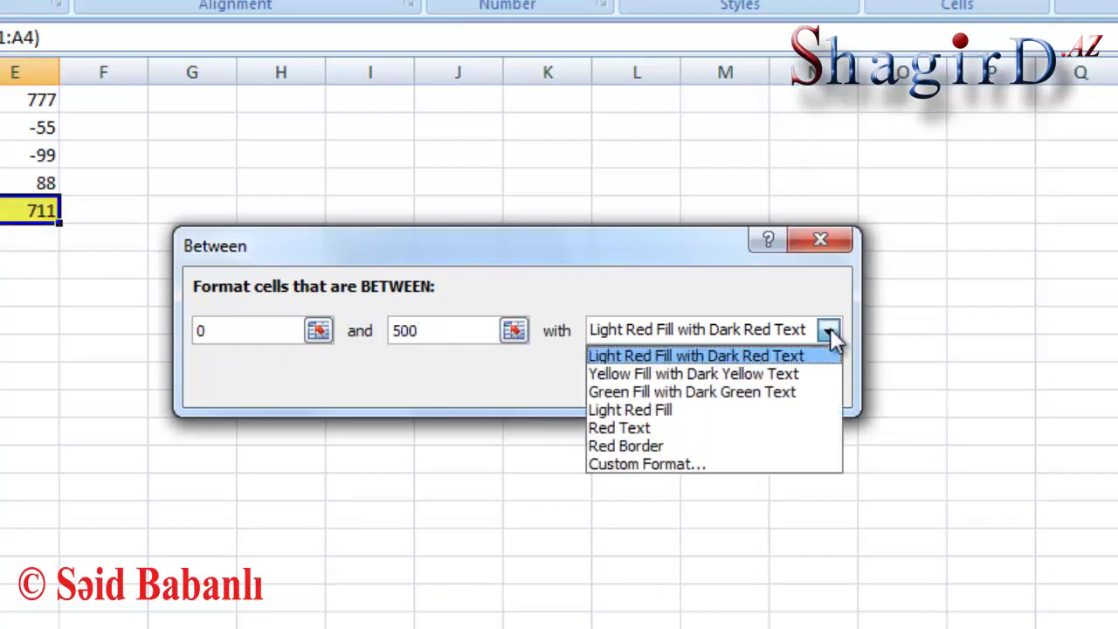
pyautogui.click(655, 462)
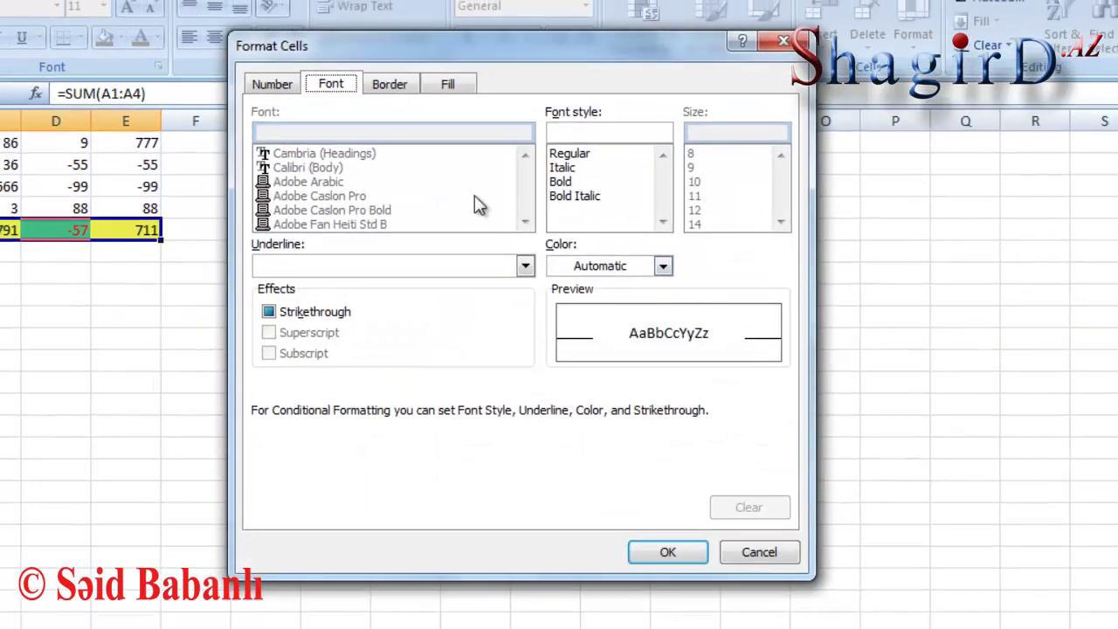
pyautogui.click(269, 86)
pyautogui.click(333, 86)
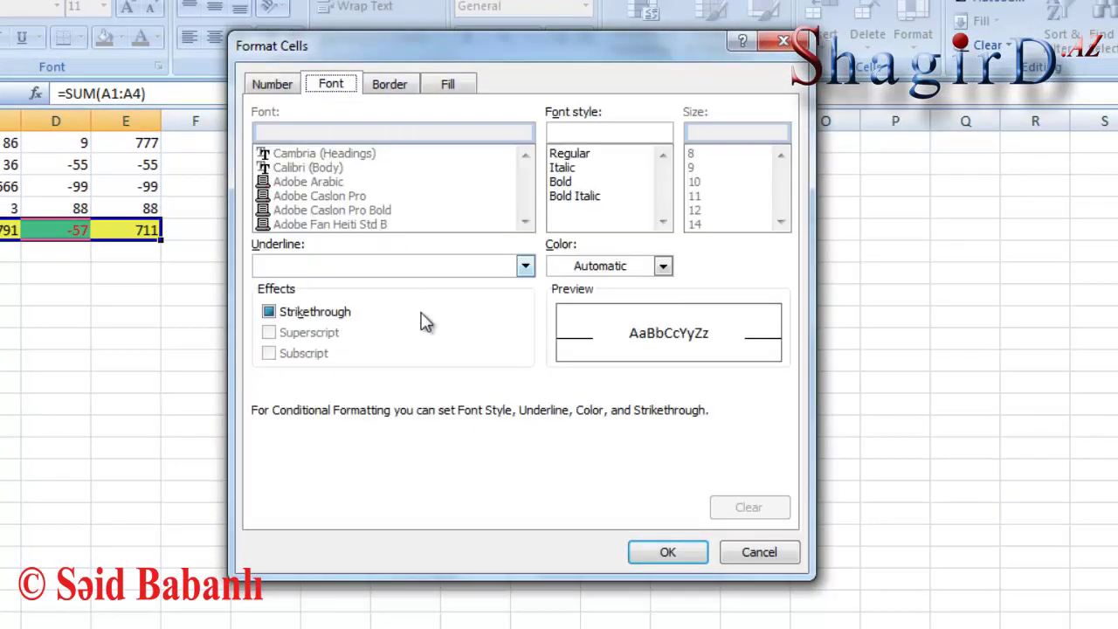
pyautogui.click(525, 265)
pyautogui.click(723, 266)
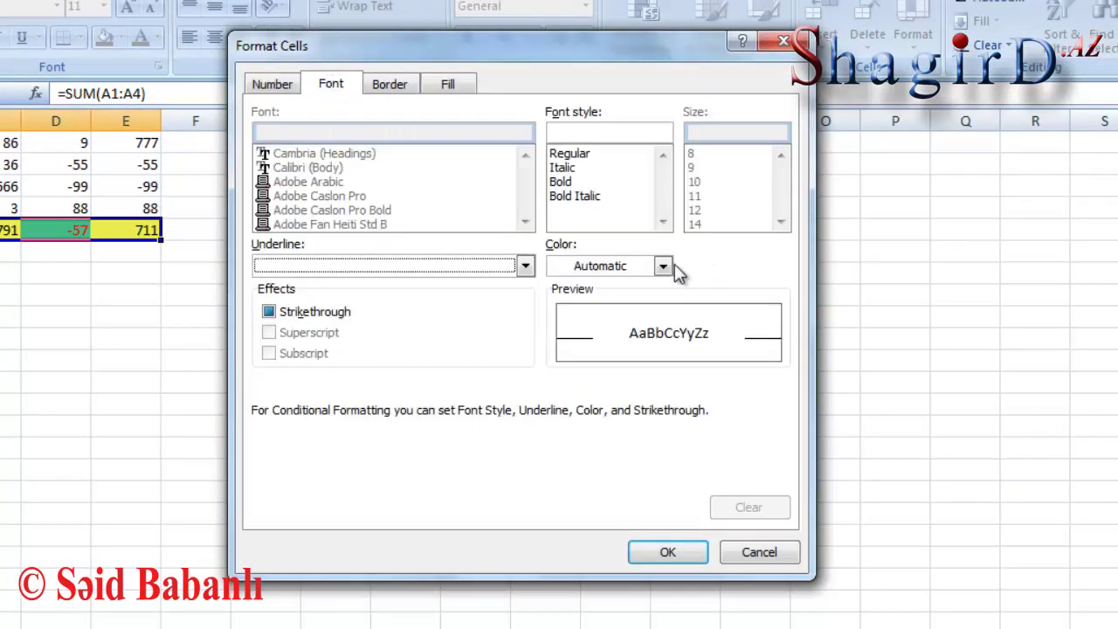
pyautogui.click(663, 267)
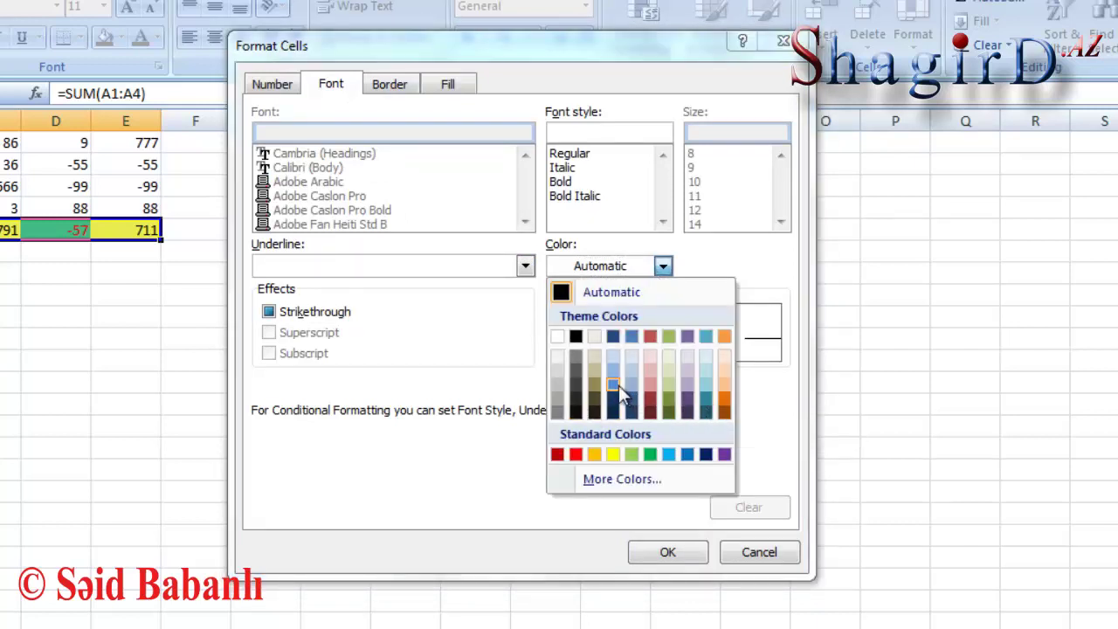
pyautogui.click(613, 454)
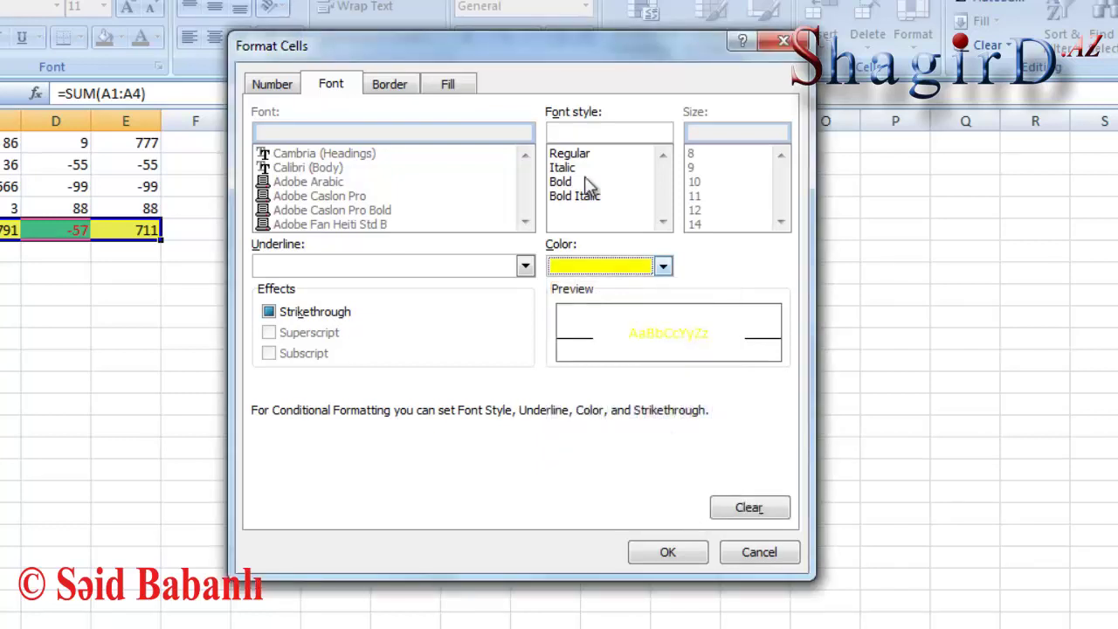
# Set the custom format's background to standard purple and apply the Between rule to the totals
pyautogui.click(387, 87)
pyautogui.click(463, 85)
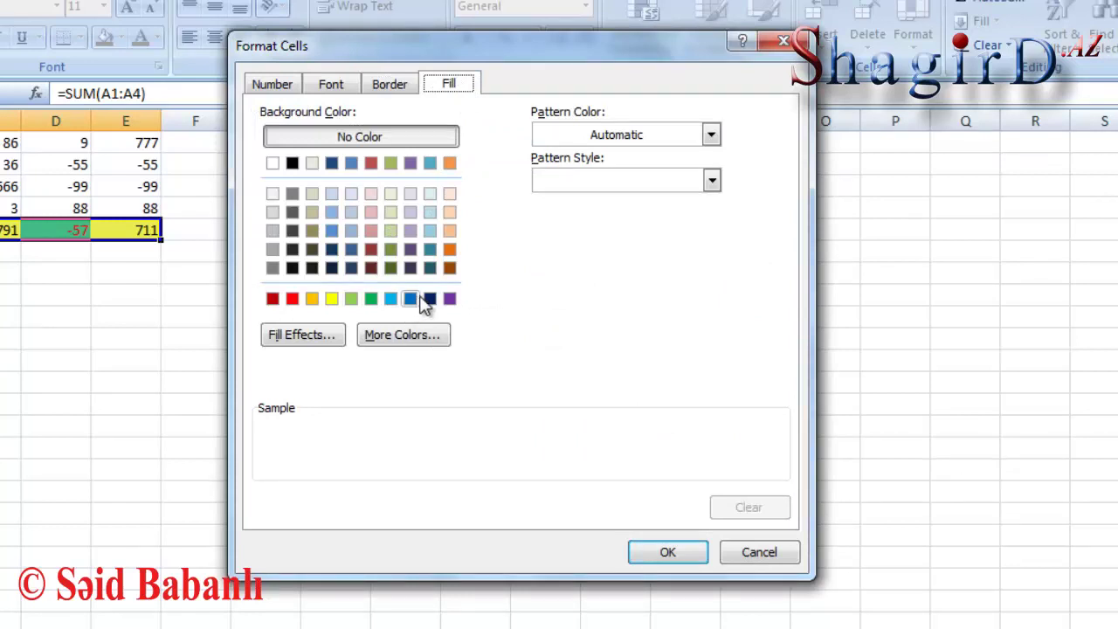
pyautogui.click(451, 298)
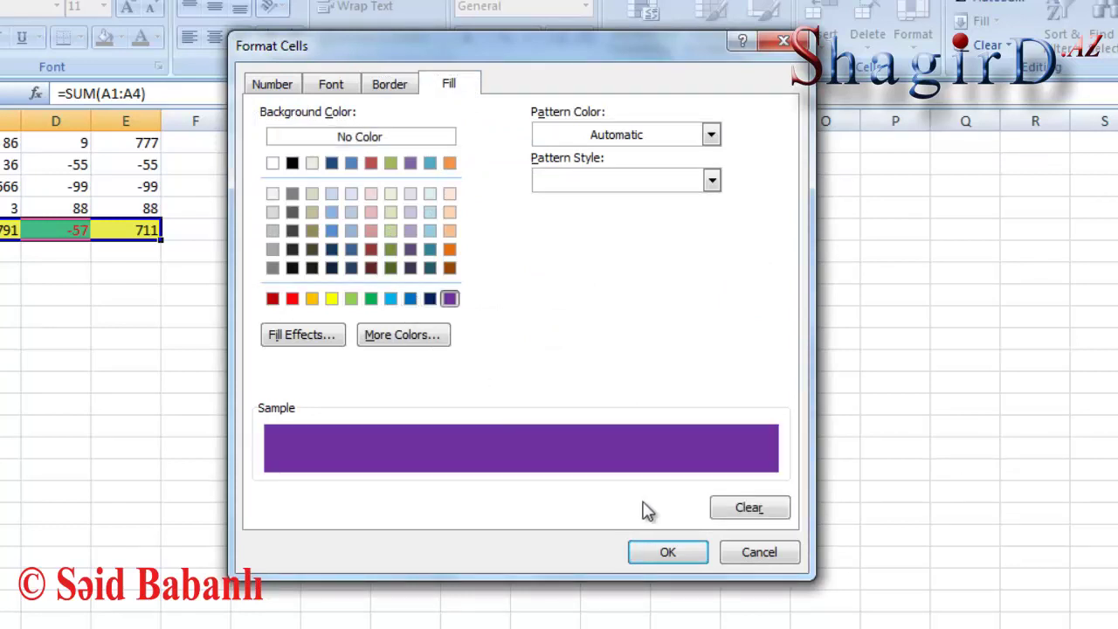
pyautogui.click(669, 554)
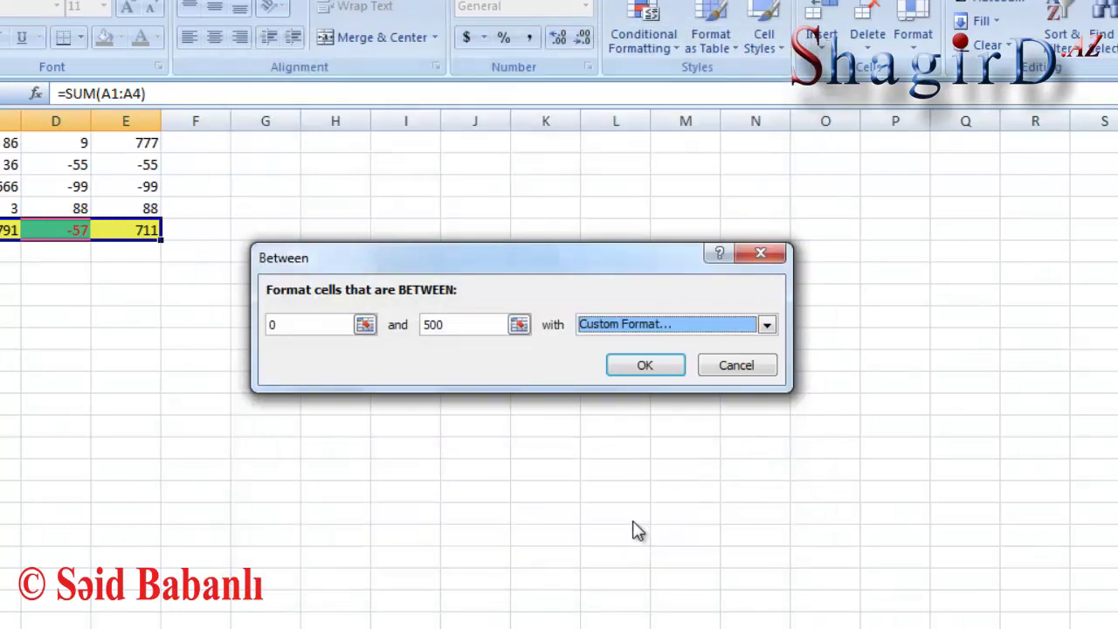
pyautogui.click(654, 367)
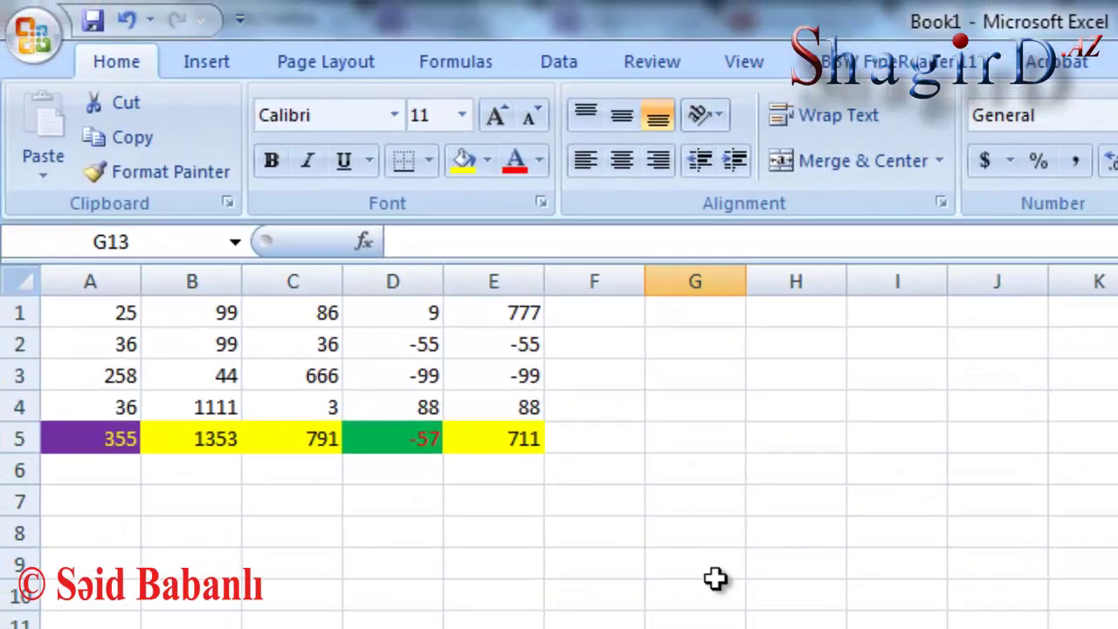
pyautogui.click(493, 564)
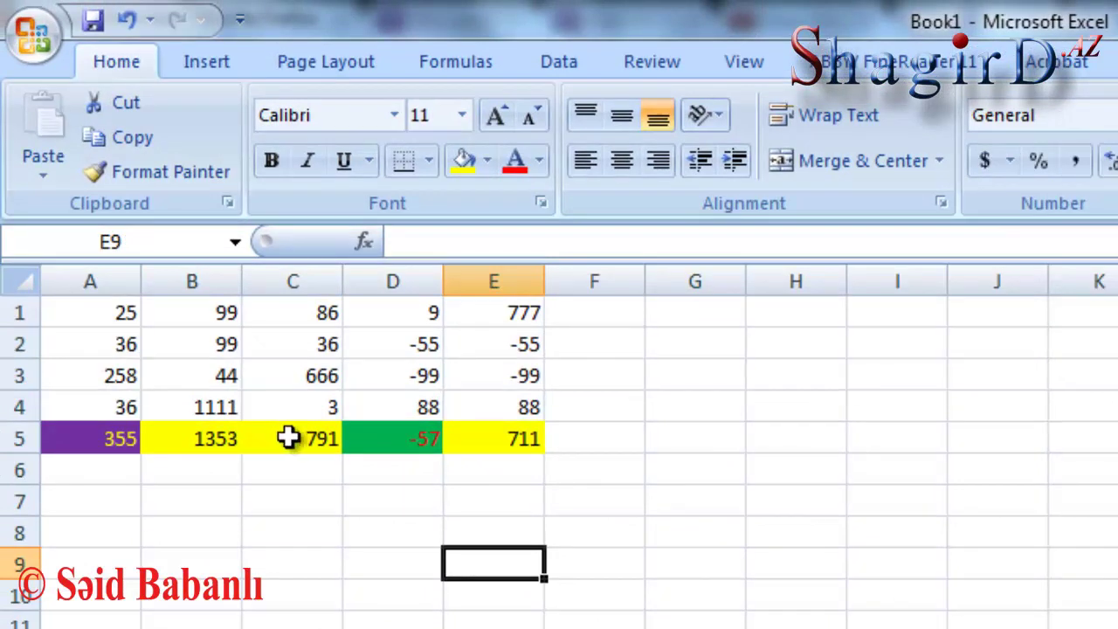
# Start another Between highlight rule for the totals in A5:E5 with limits of 500 and 1000
pyautogui.click(93, 438)
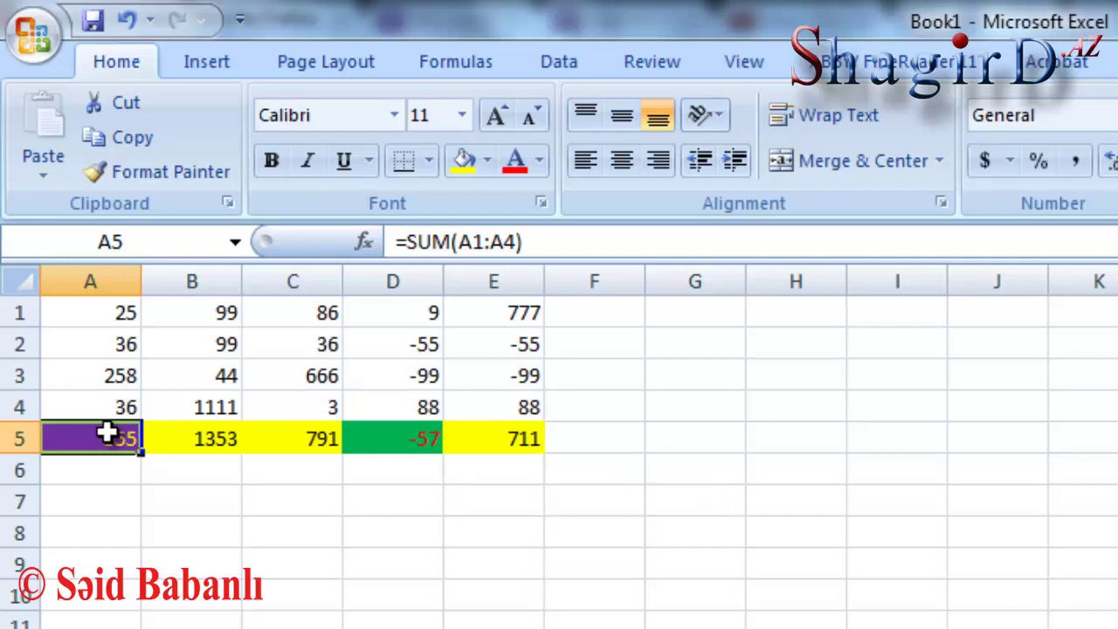
pyautogui.moveTo(105, 434); pyautogui.dragTo(518, 431)
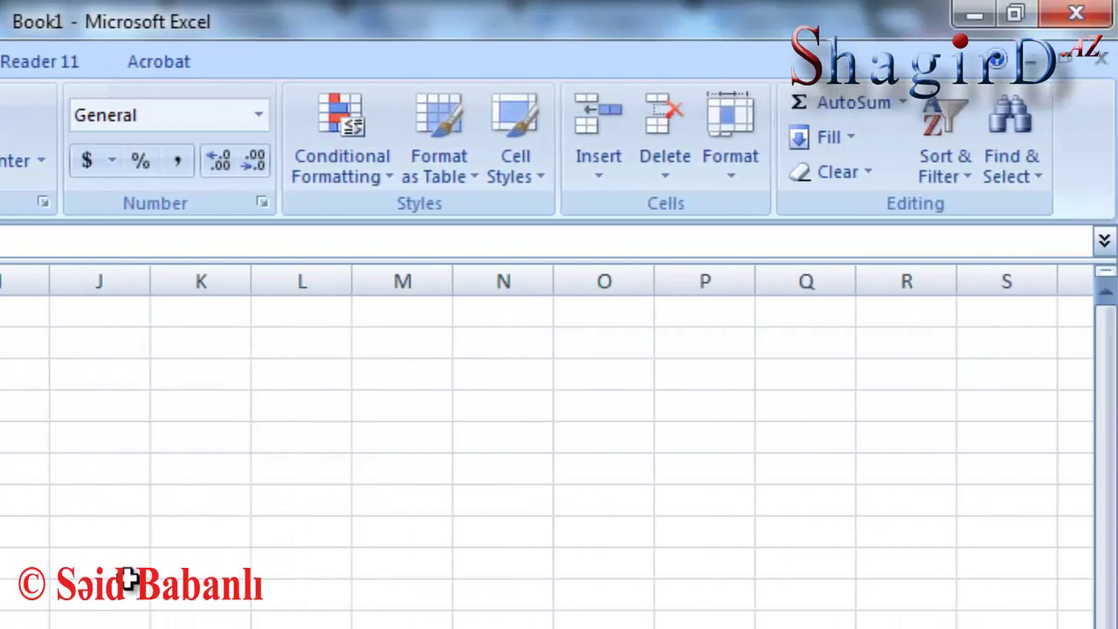
pyautogui.click(384, 179)
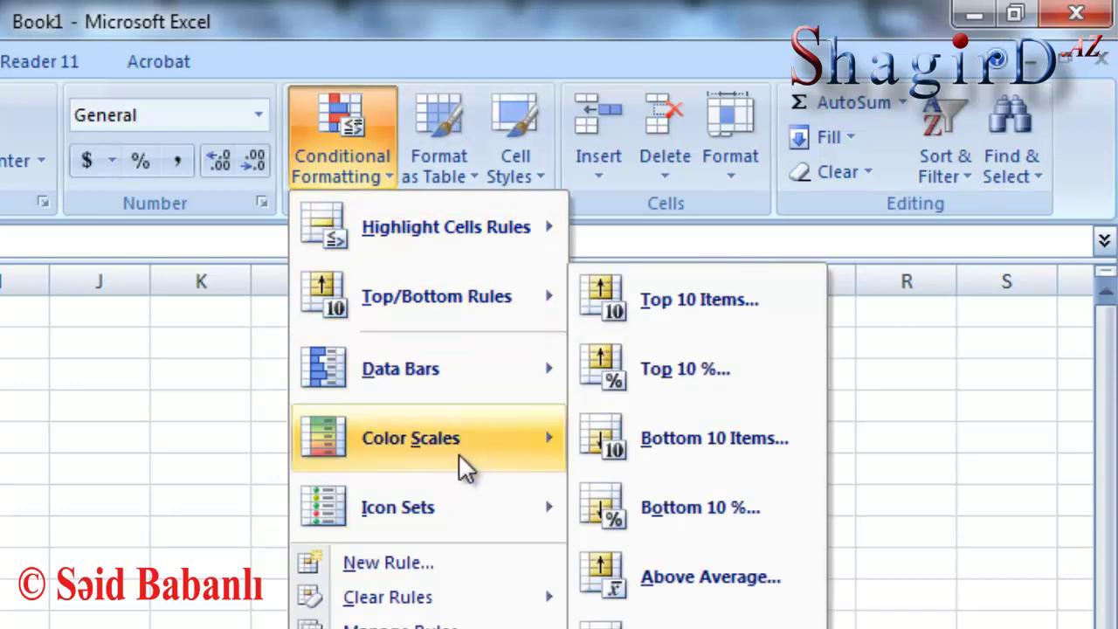
pyautogui.moveTo(568, 439)
pyautogui.moveTo(544, 231)
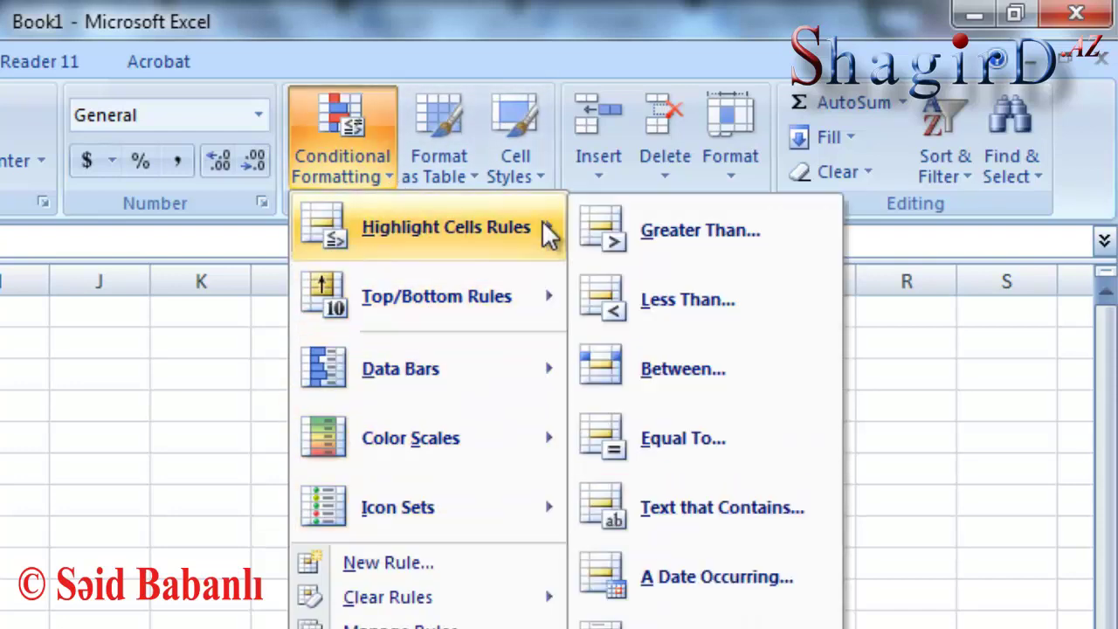
pyautogui.click(727, 367)
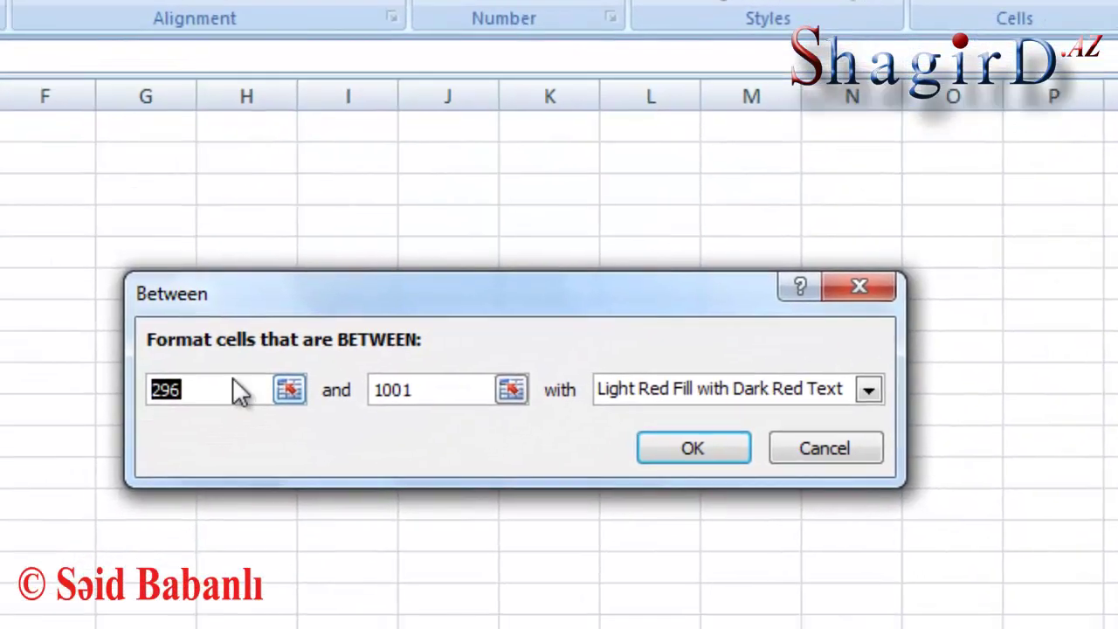
pyautogui.write('500')
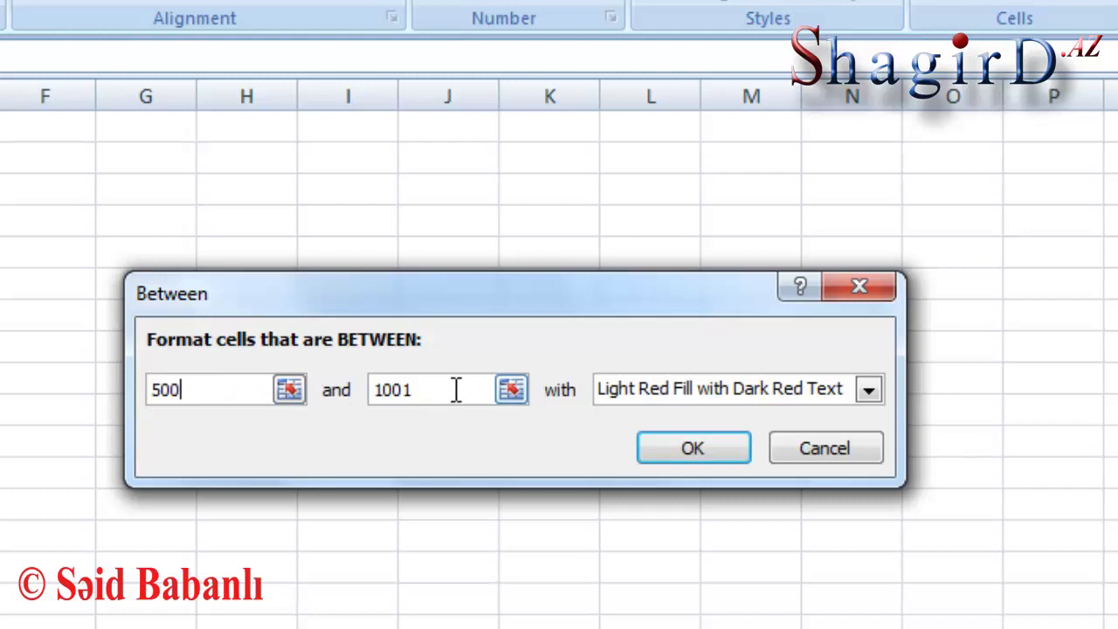
pyautogui.press('Tab')
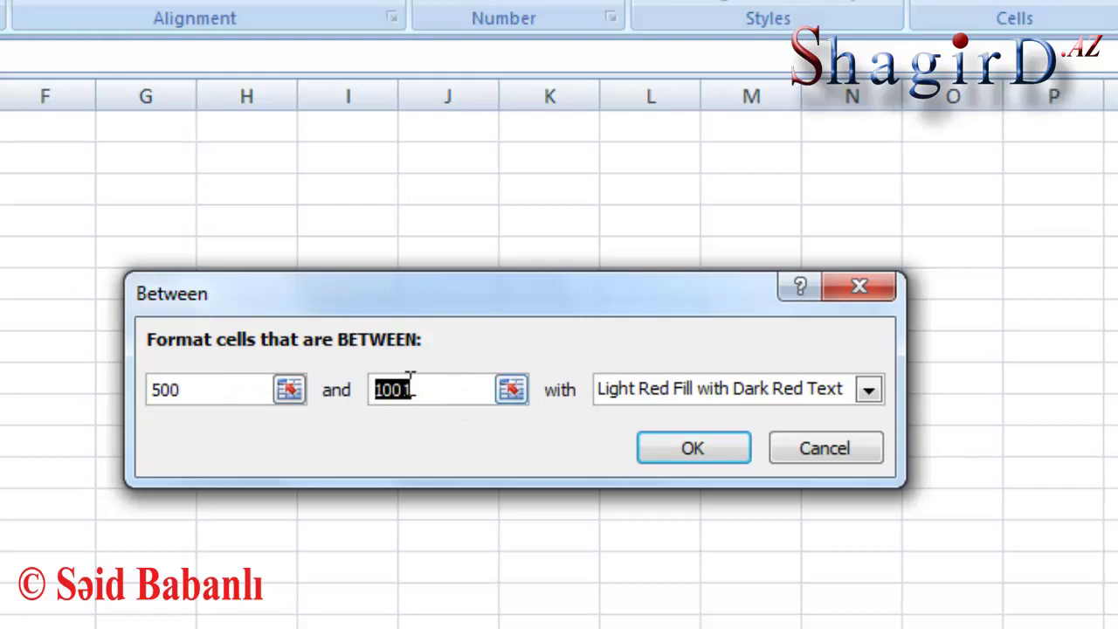
pyautogui.write('1000')
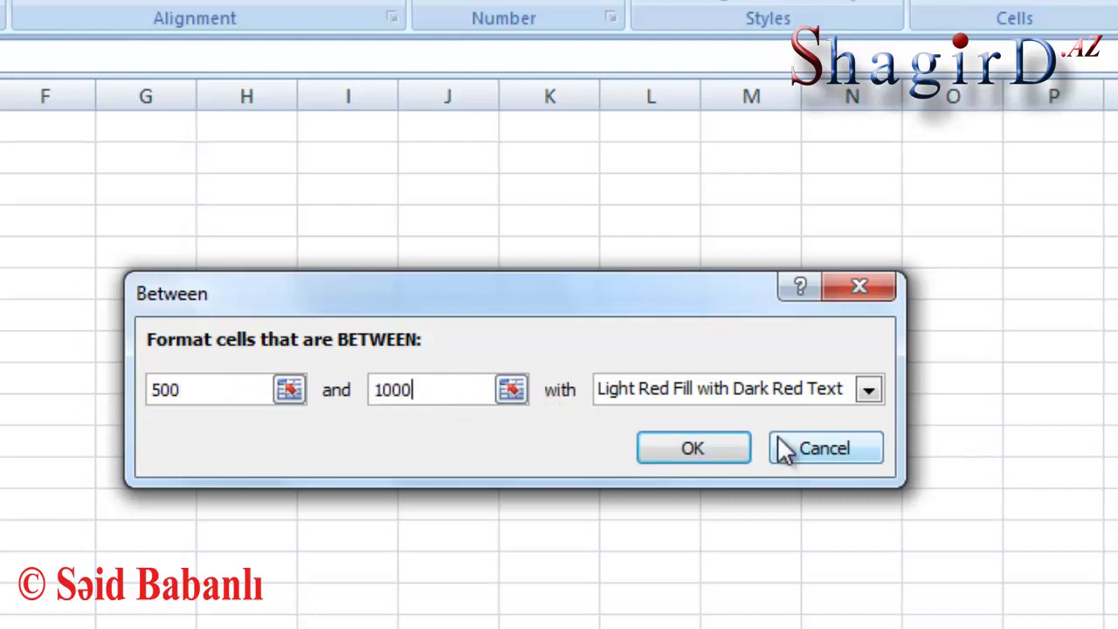
# Give the 500 to 1000 rule a custom format with a dark blue theme background and white font, and apply it
pyautogui.click(868, 391)
pyautogui.click(661, 542)
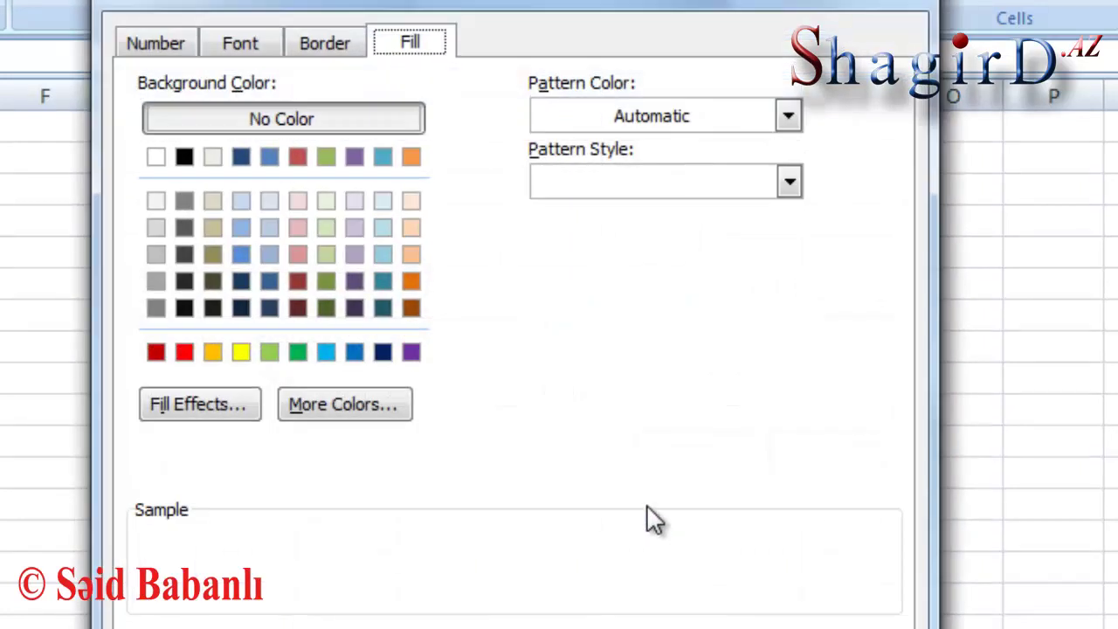
pyautogui.click(242, 280)
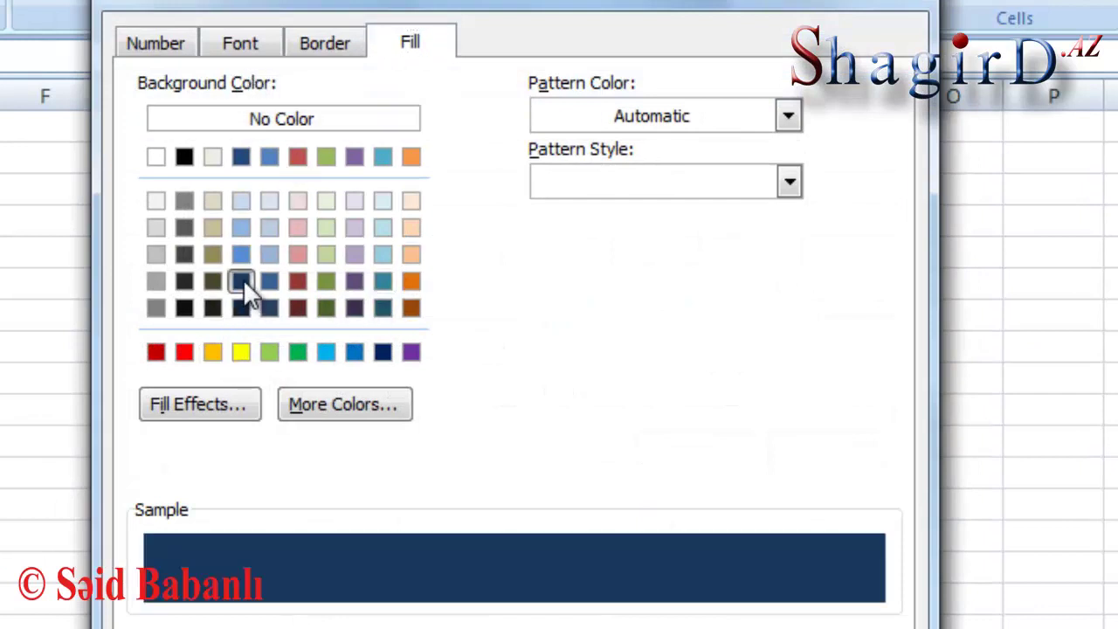
pyautogui.click(242, 48)
pyautogui.click(694, 303)
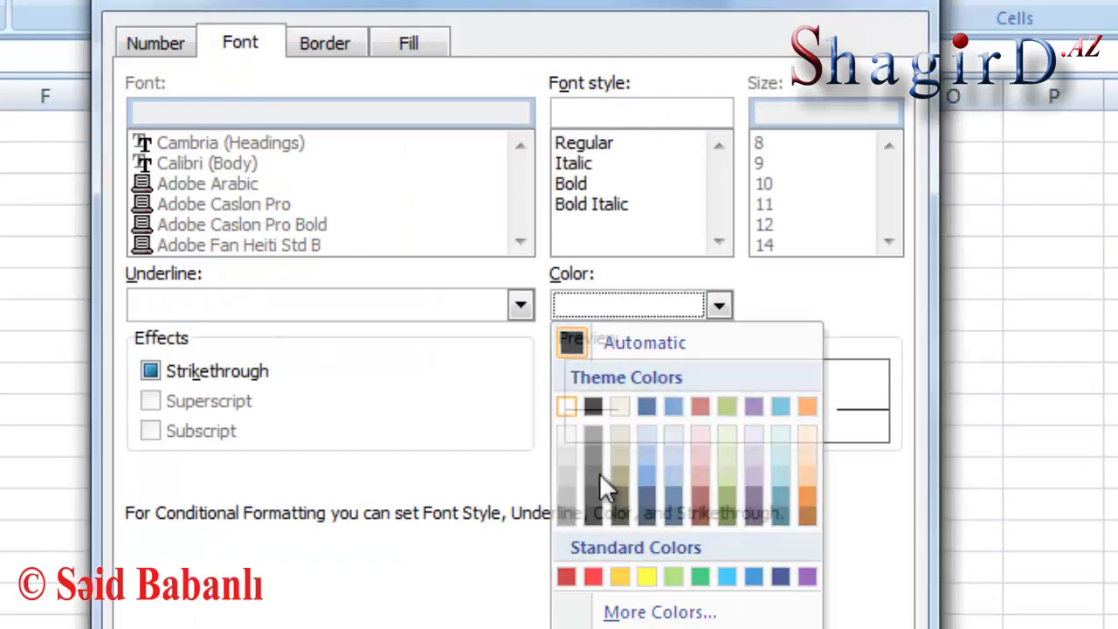
pyautogui.click(606, 489)
pyautogui.press('Return')
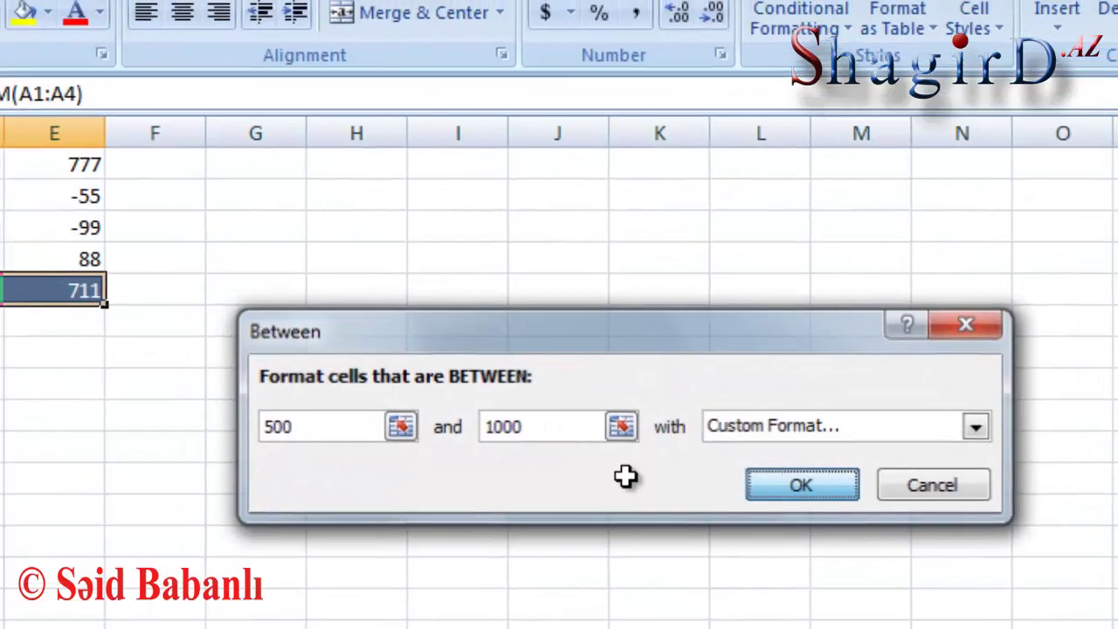
pyautogui.press('Return')
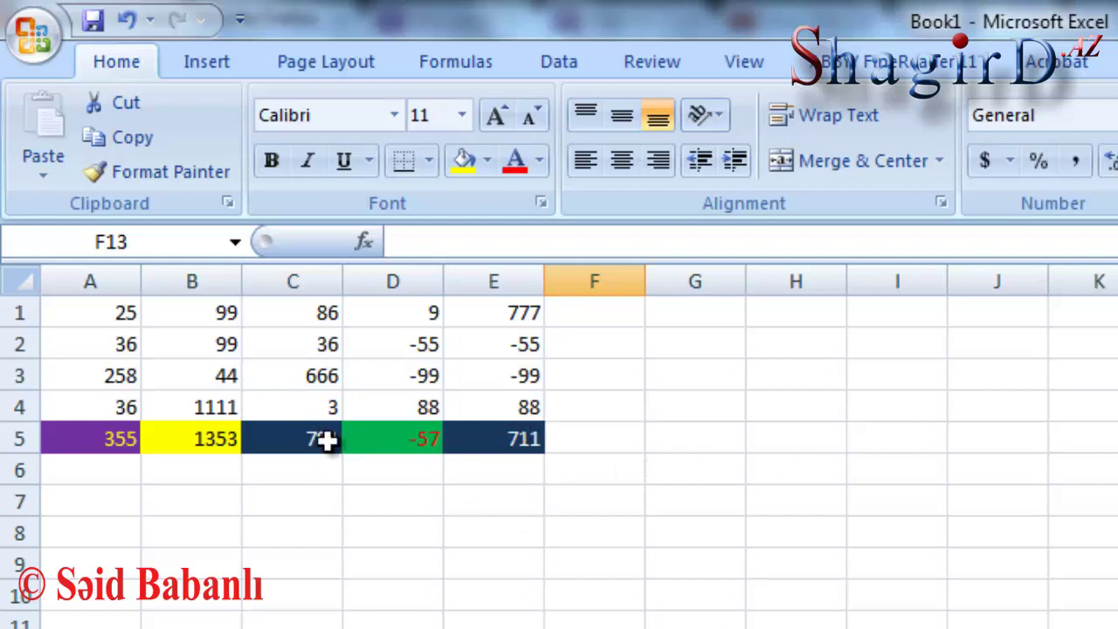
# Start a Greater Than highlight rule for the totals in A5:E5 with a threshold of 1000
pyautogui.moveTo(99, 439); pyautogui.dragTo(494, 441)
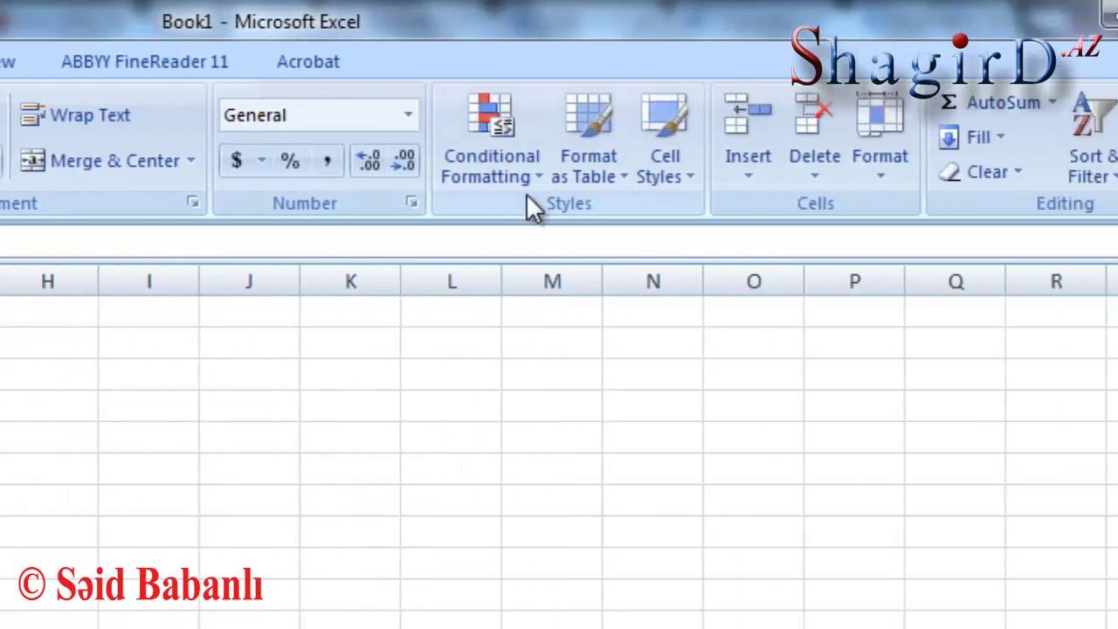
pyautogui.click(388, 176)
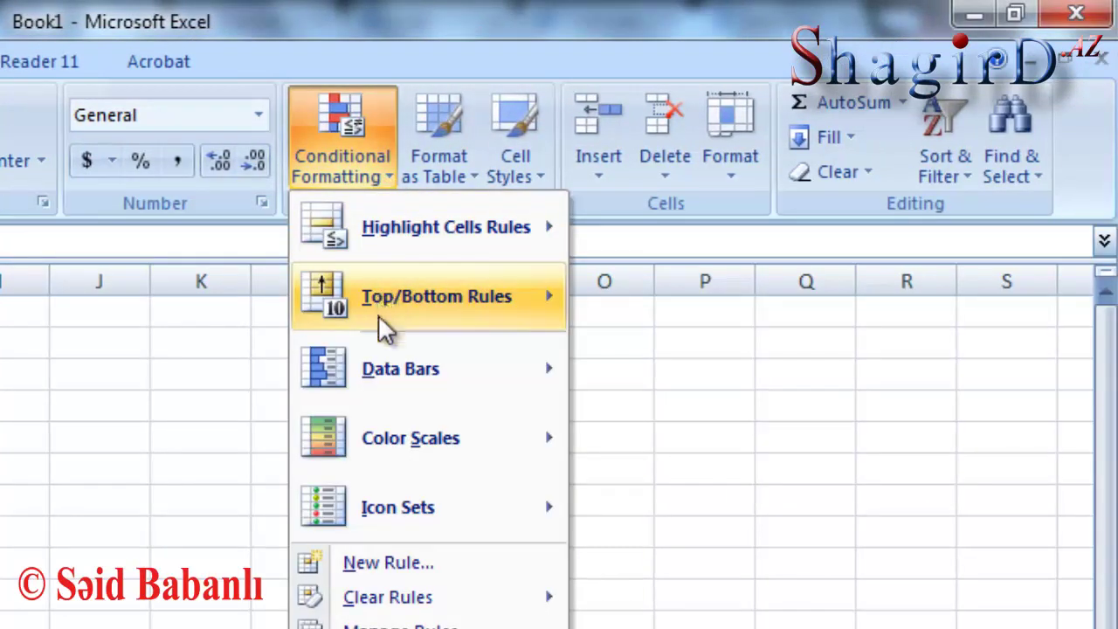
pyautogui.moveTo(360, 511)
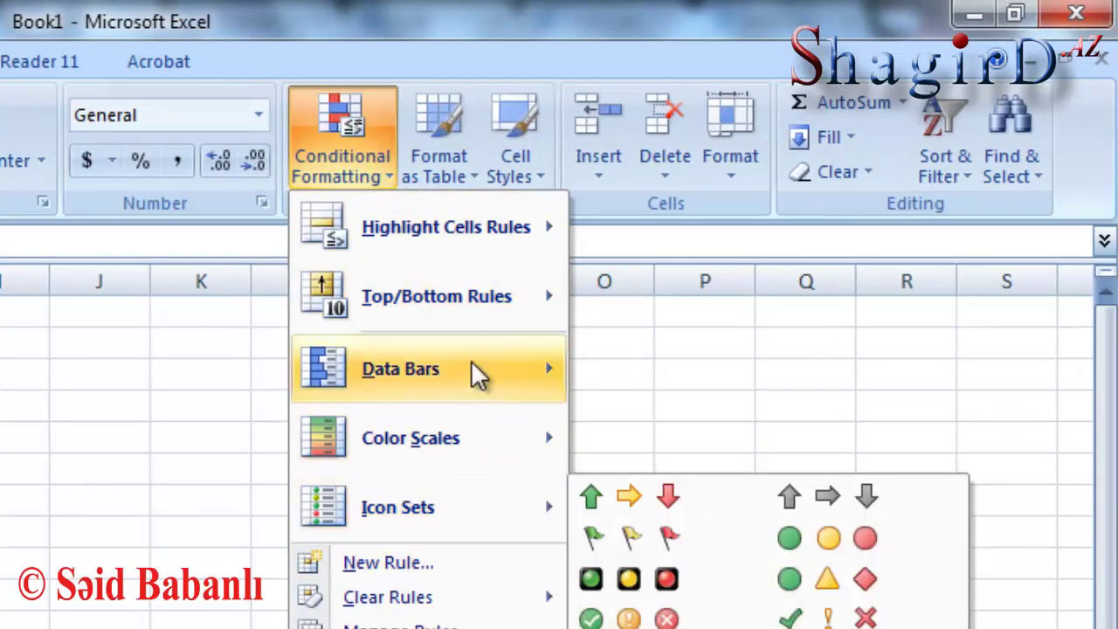
pyautogui.moveTo(528, 236)
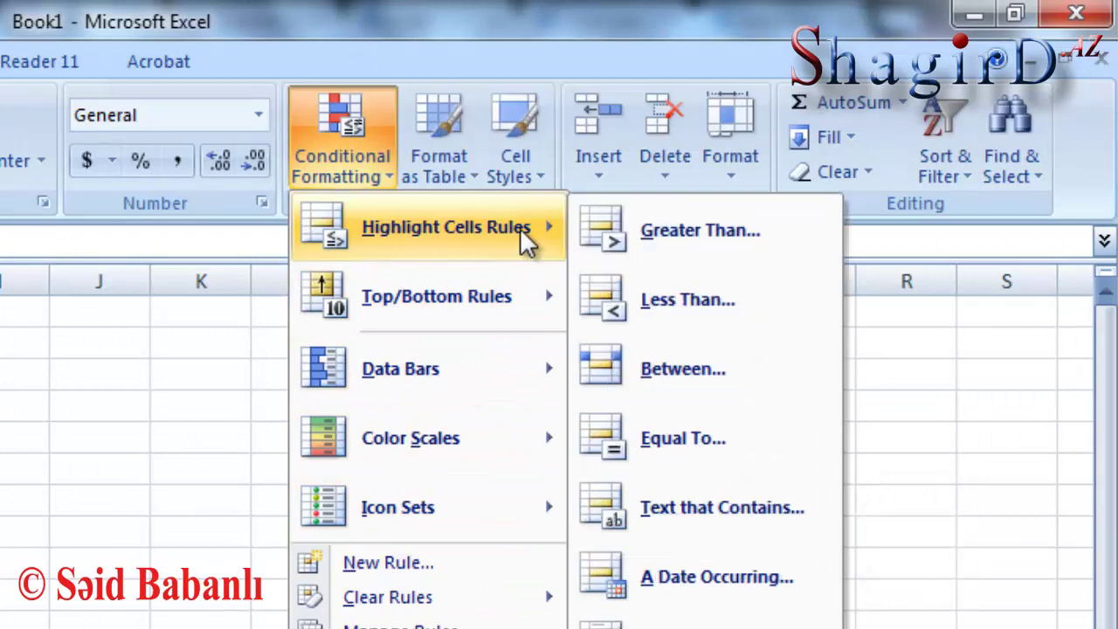
pyautogui.click(740, 230)
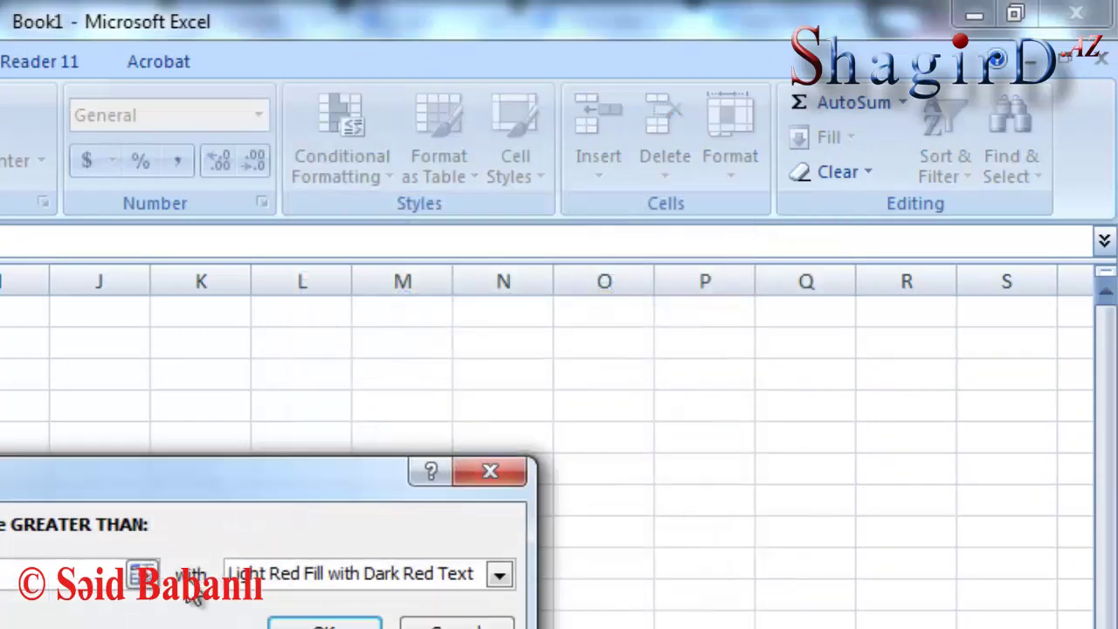
pyautogui.write('1000')
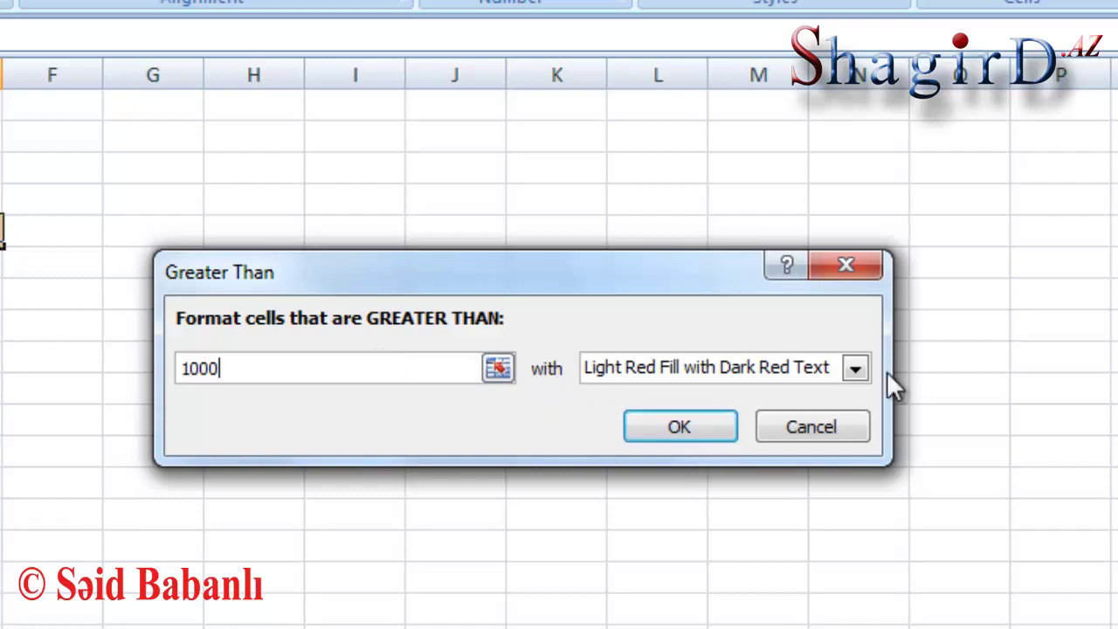
# Start a custom format for the Greater Than 1000 rule and set its font color to standard yellow
pyautogui.click(855, 368)
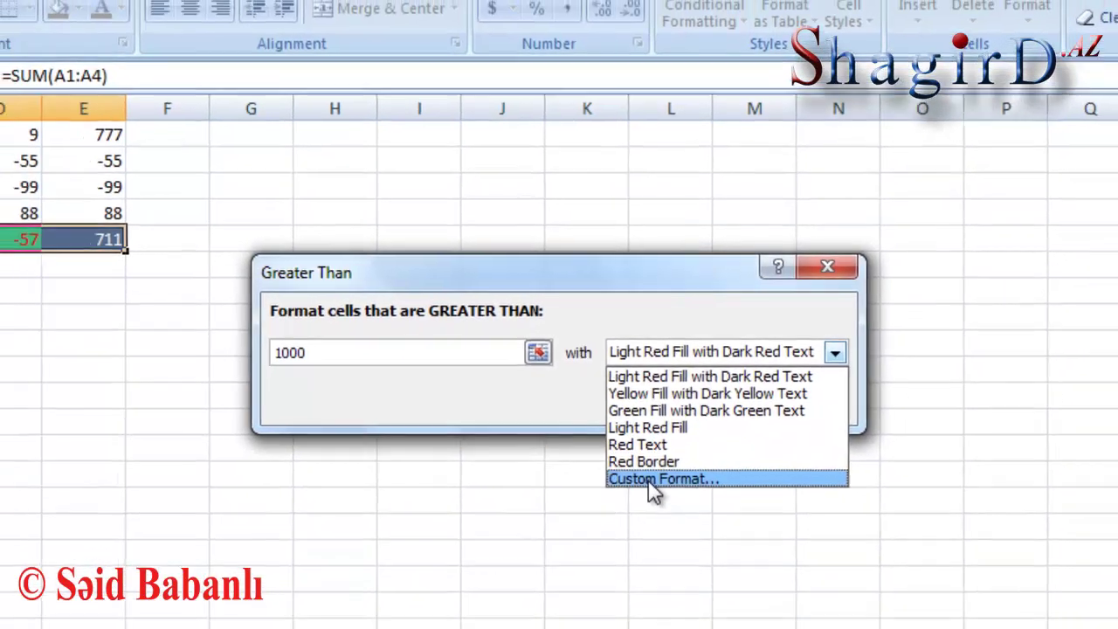
pyautogui.click(651, 487)
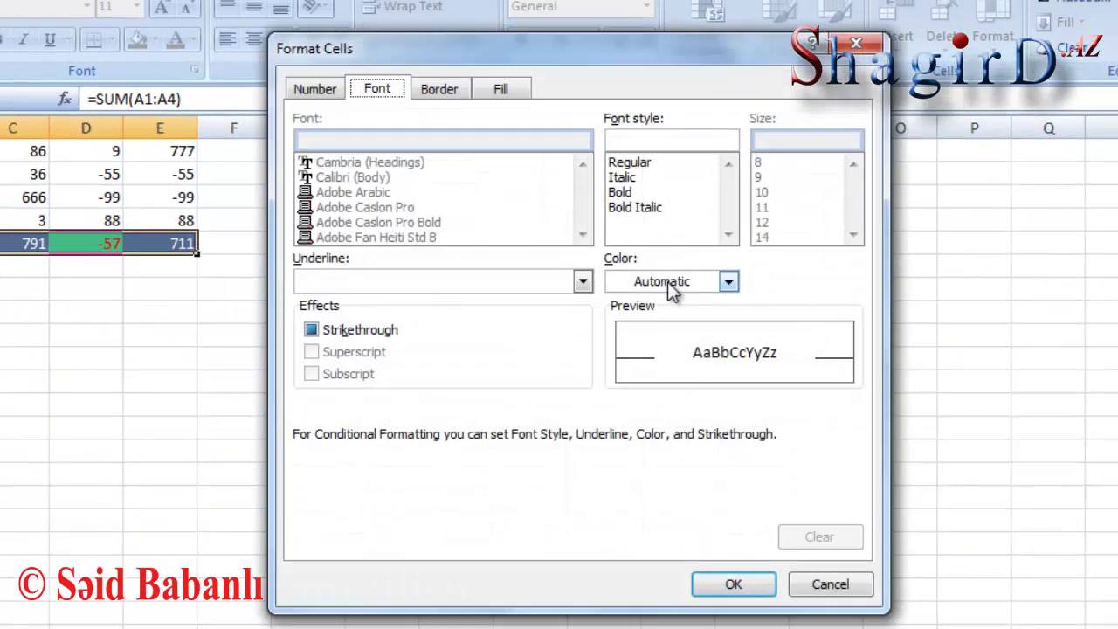
pyautogui.click(667, 281)
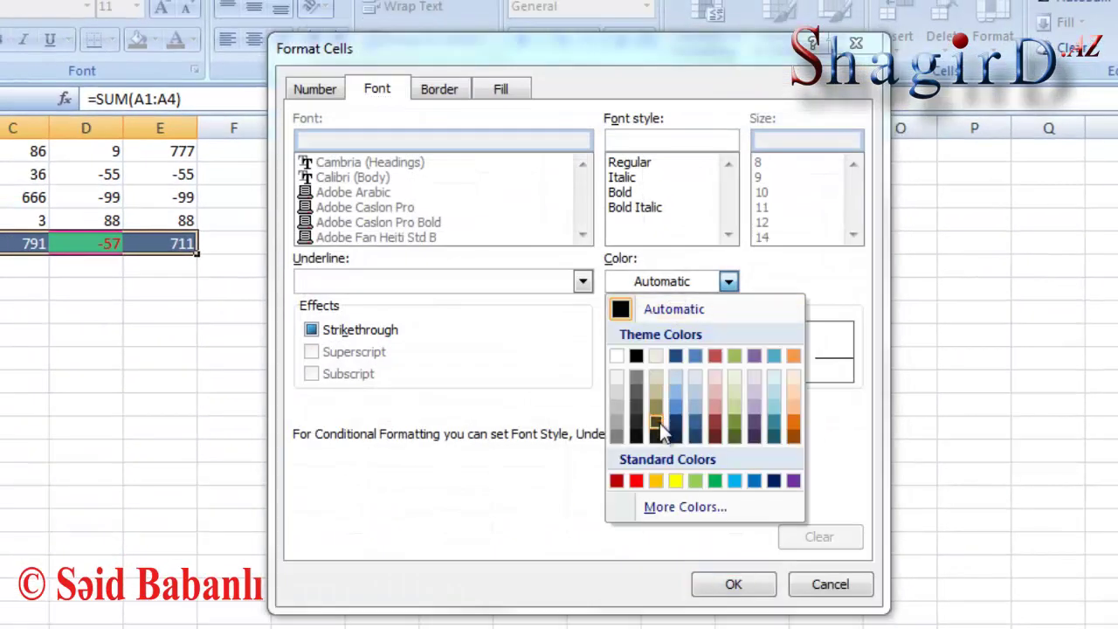
pyautogui.click(676, 480)
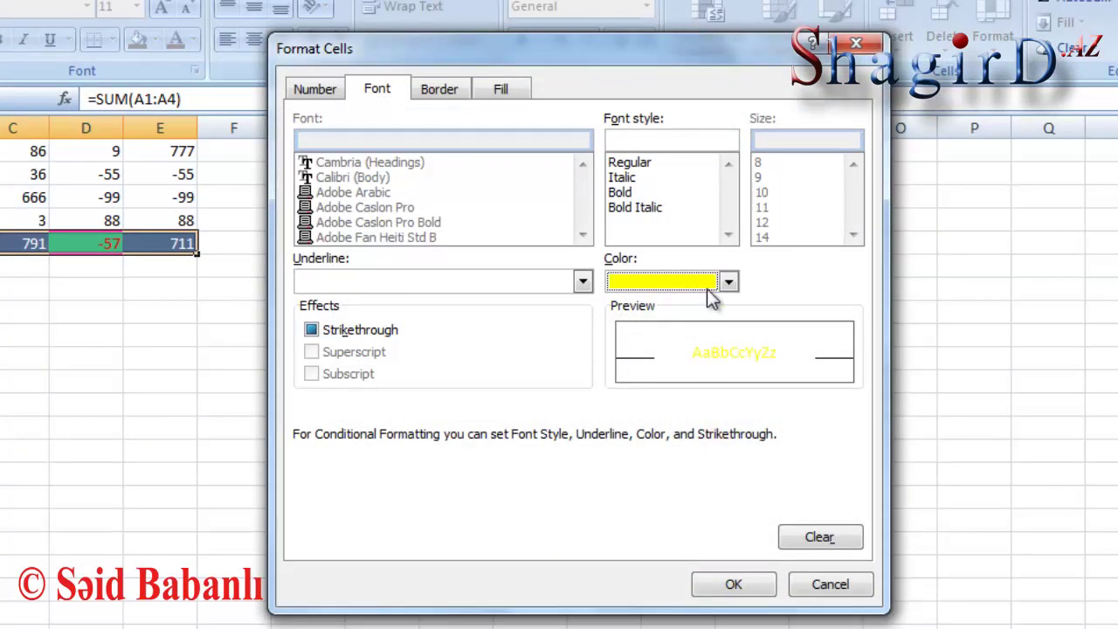
# Set the custom format's background to standard light blue and apply the Greater Than rule to the totals
pyautogui.click(449, 89)
pyautogui.click(502, 89)
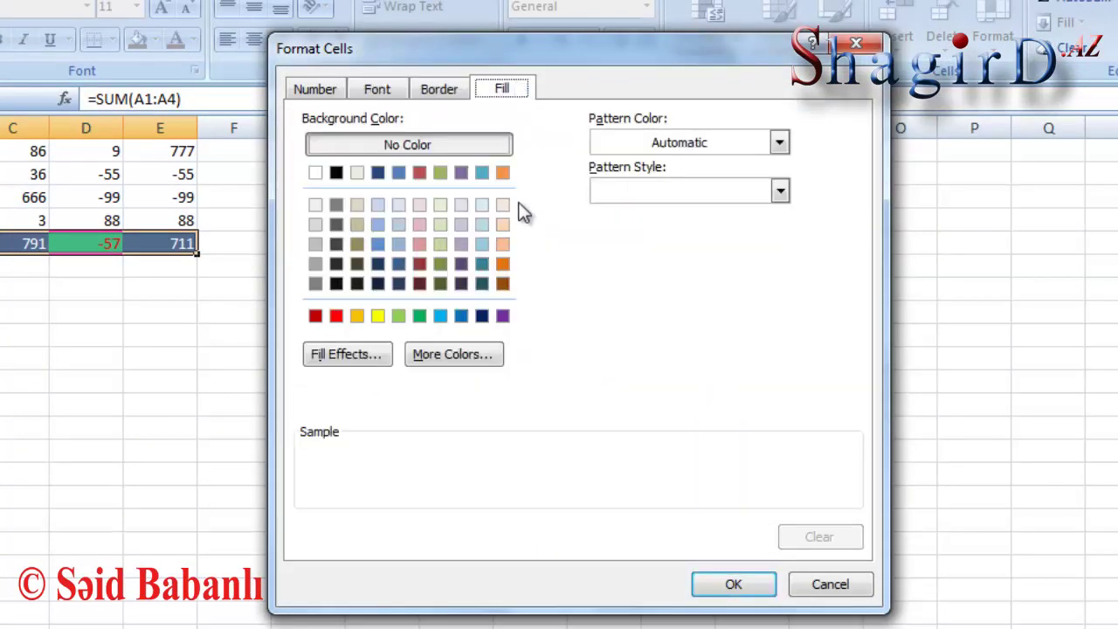
pyautogui.click(441, 315)
pyautogui.click(744, 587)
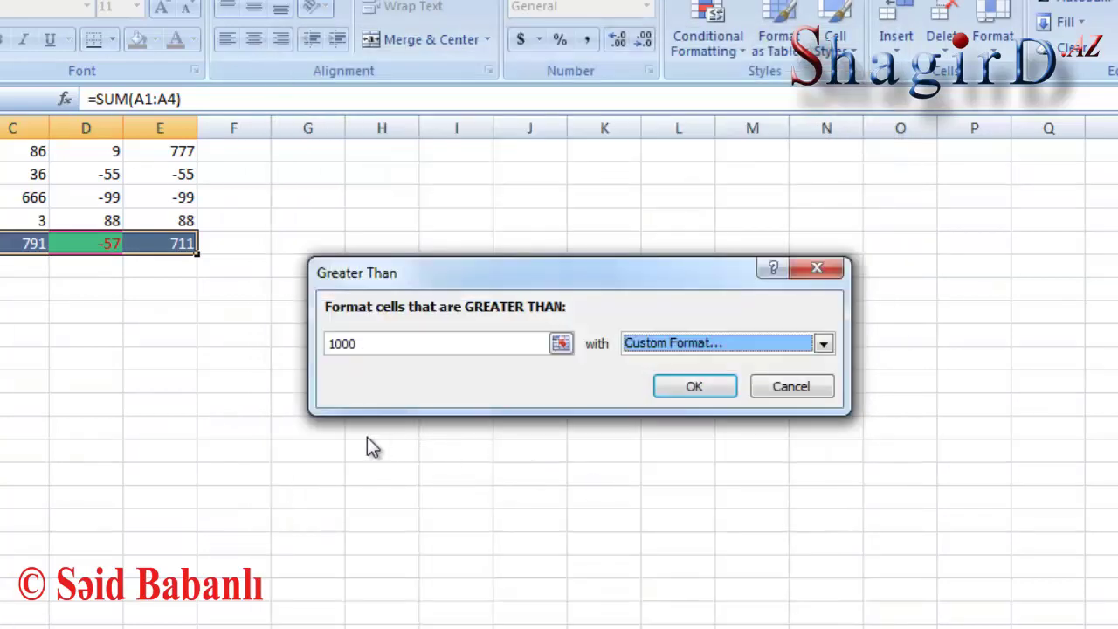
pyautogui.click(699, 387)
pyautogui.click(367, 404)
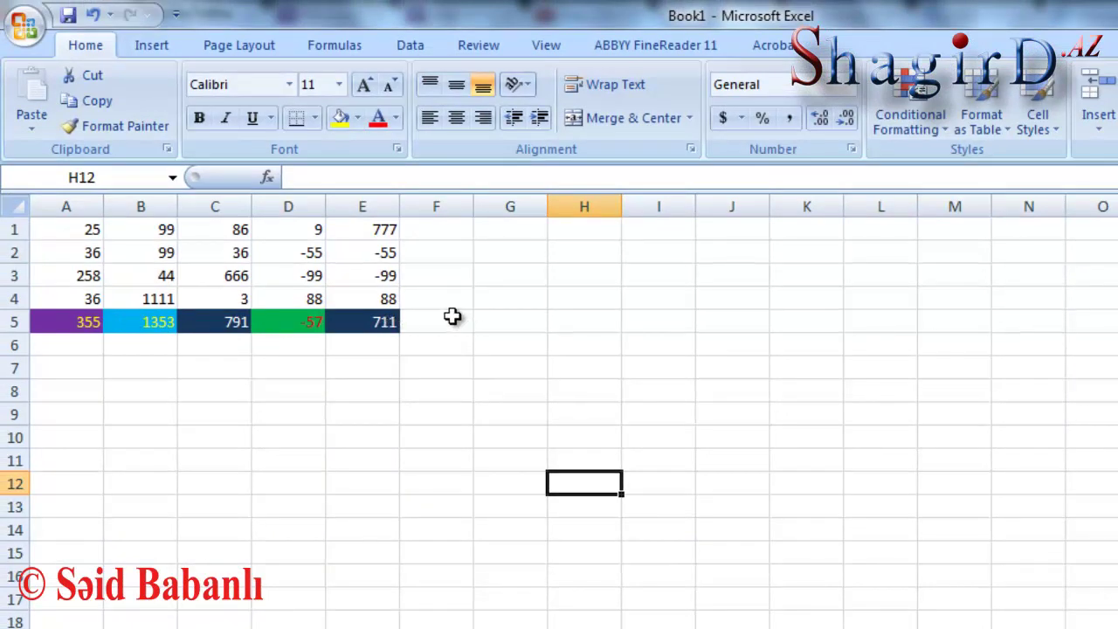
# Change the value in E1 to 11111 and check the formatting of the totals in E5 and B5
pyautogui.click(361, 229)
pyautogui.write('1')
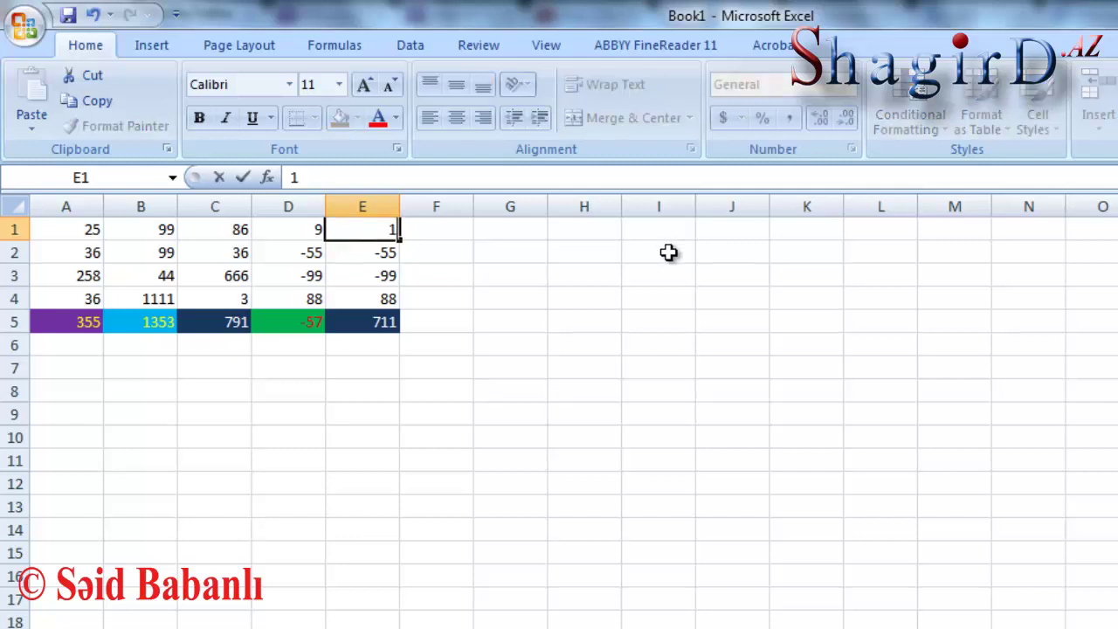
pyautogui.write('1111')
pyautogui.press('Return')
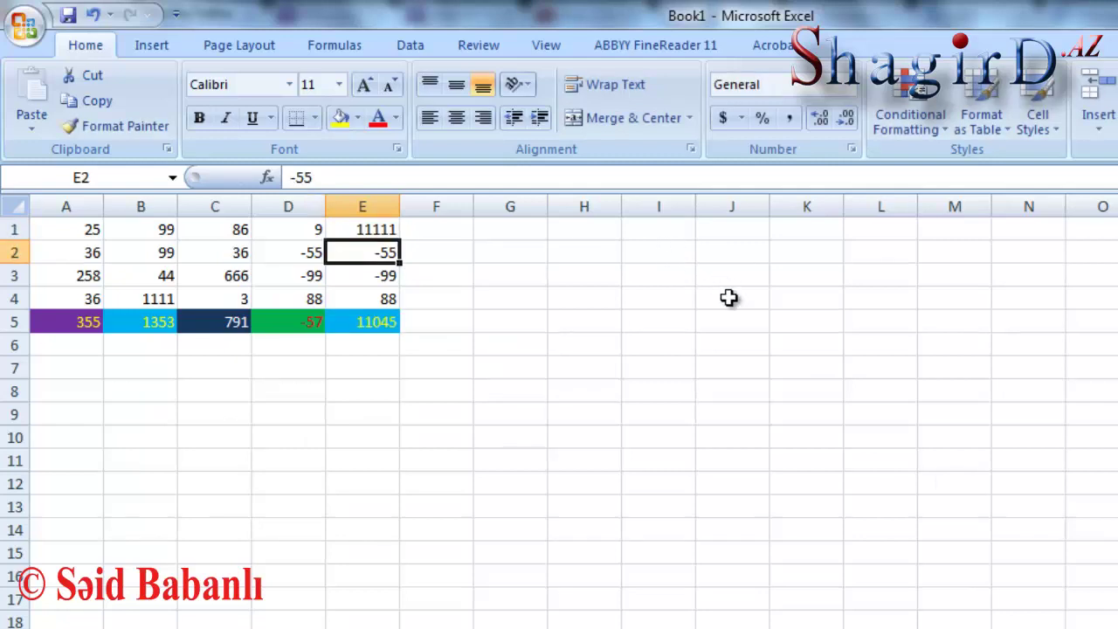
pyautogui.click(580, 443)
pyautogui.click(380, 324)
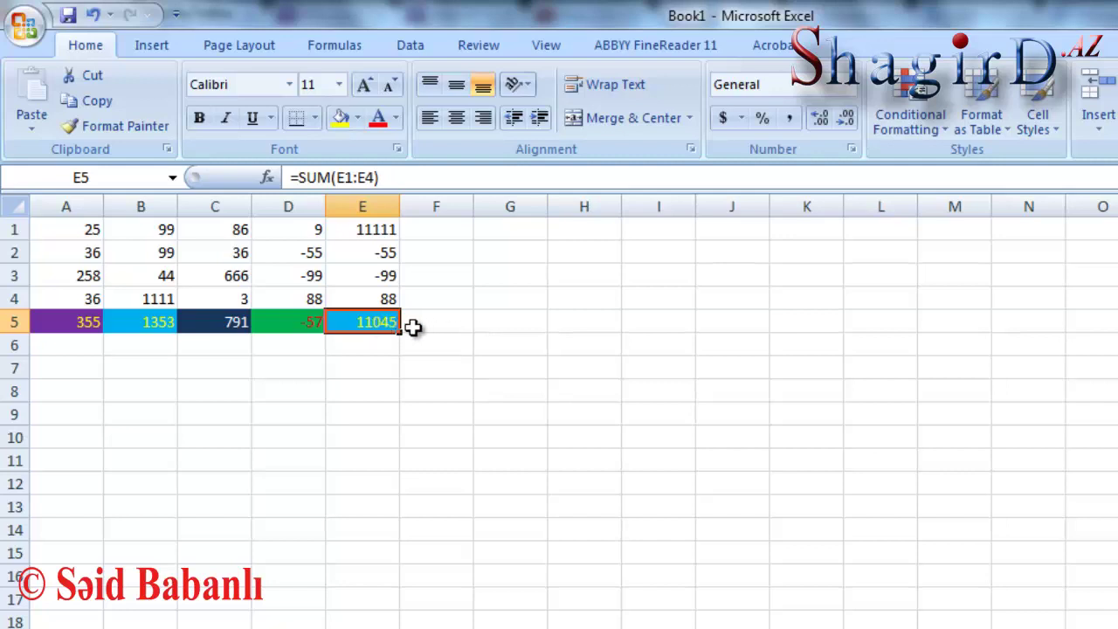
pyautogui.click(144, 321)
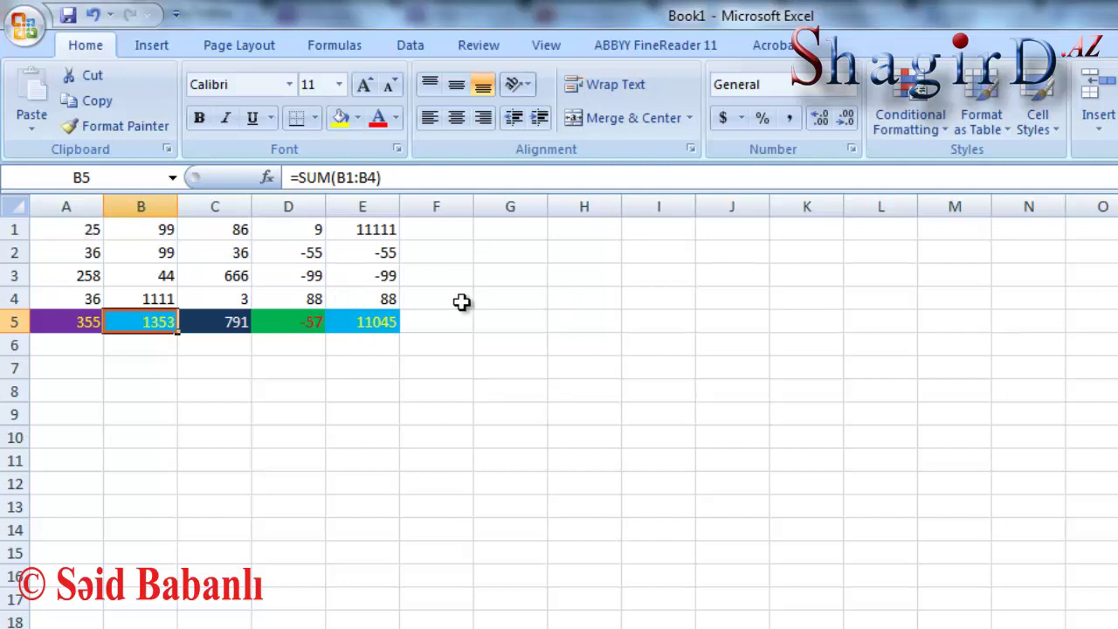
# Start an Equal To highlight rule for the data in A1:E4 with the value 99
pyautogui.moveTo(67, 227); pyautogui.dragTo(388, 298)
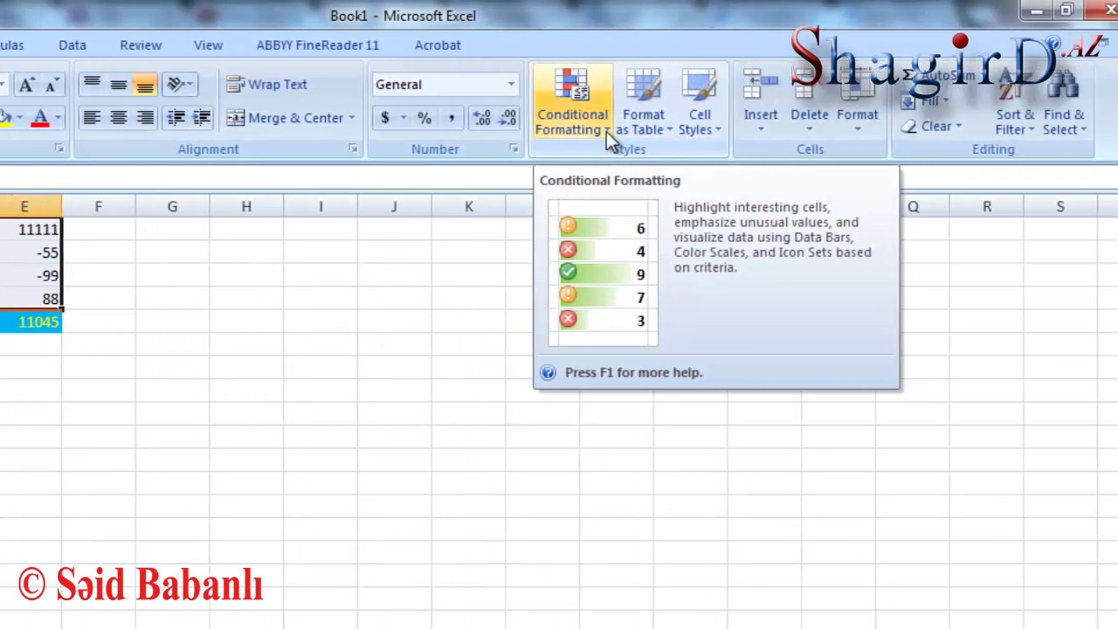
pyautogui.click(582, 131)
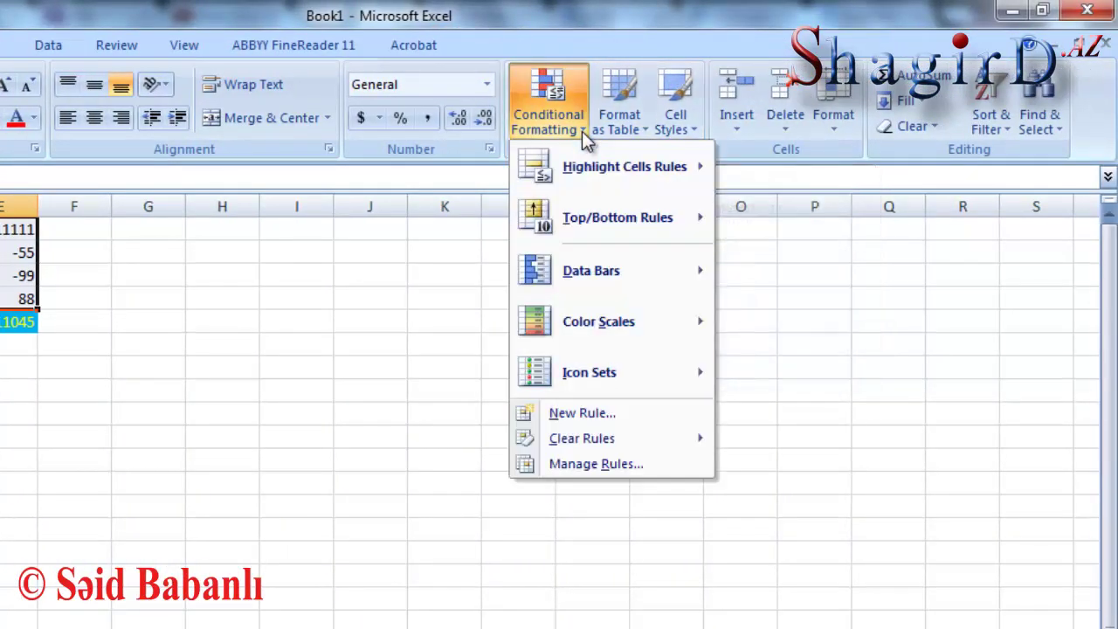
pyautogui.moveTo(585, 166)
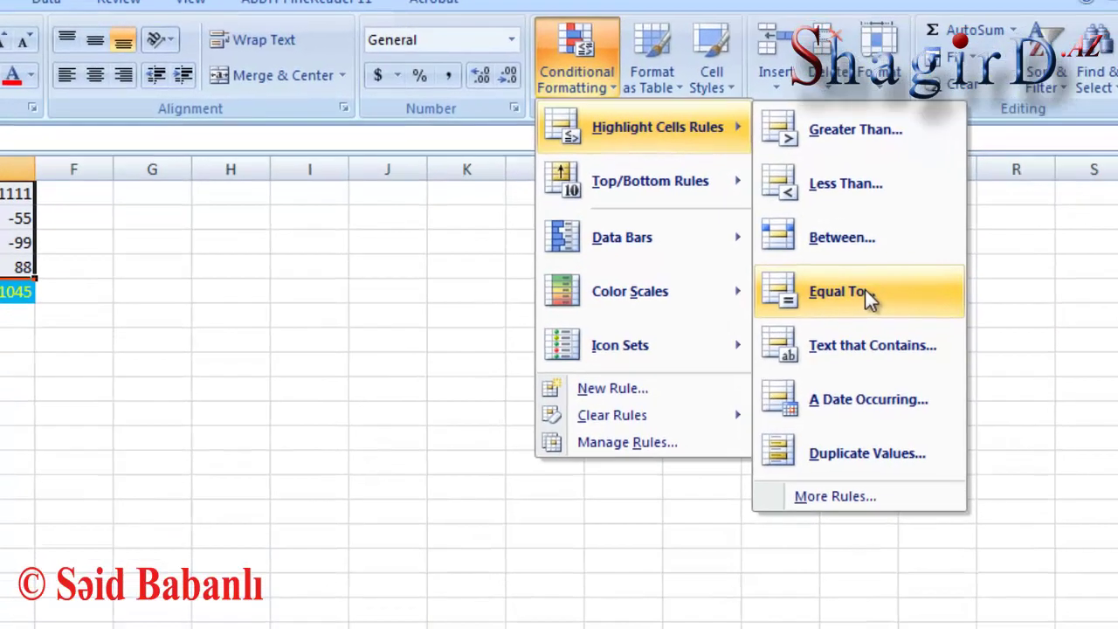
pyautogui.click(823, 325)
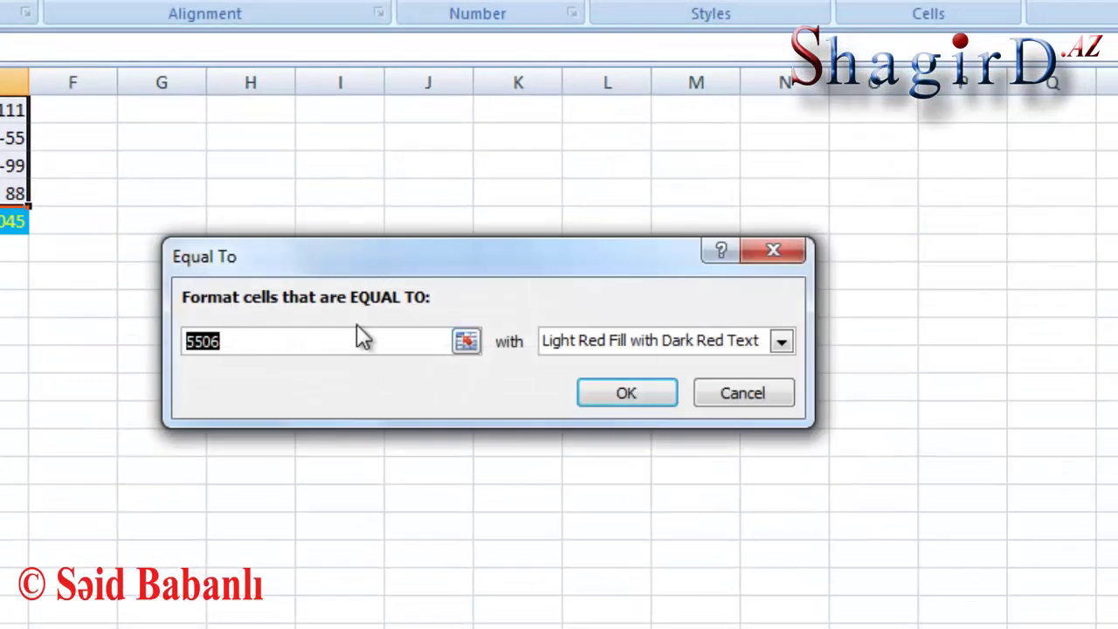
pyautogui.write('99')
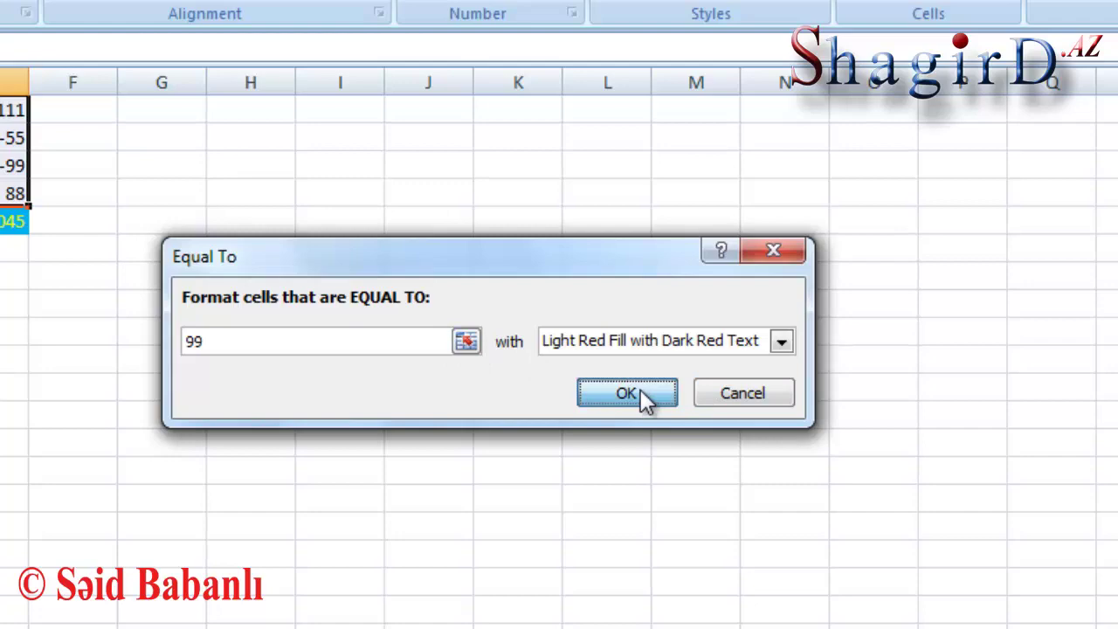
# Choose a custom format for the Equal To rule and set its background to light purple from the theme colors
pyautogui.click(780, 341)
pyautogui.click(599, 475)
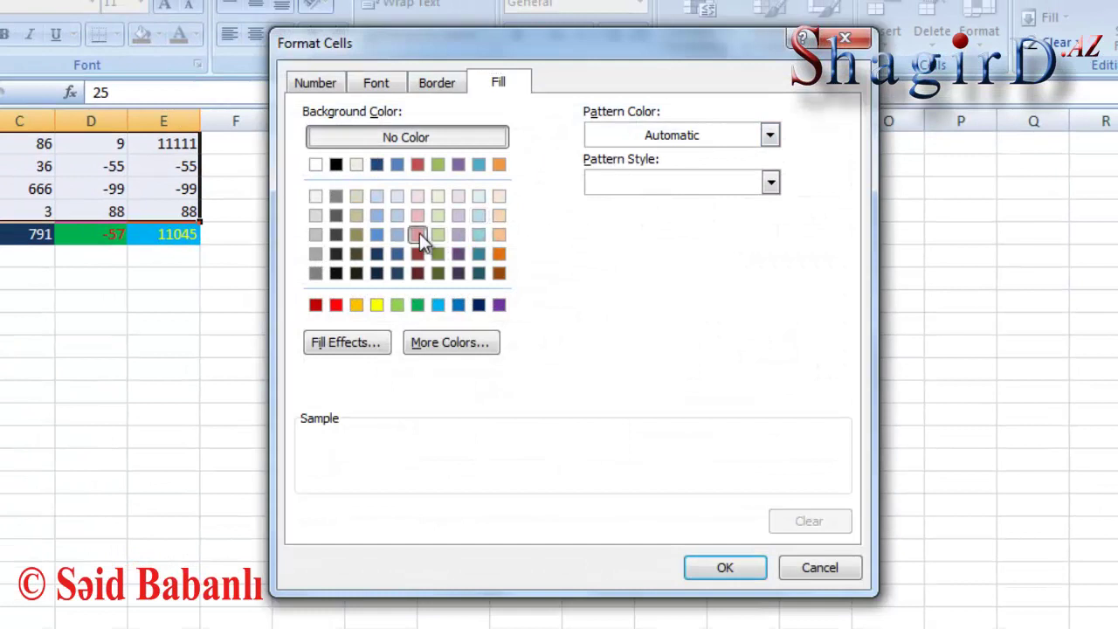
pyautogui.click(417, 234)
pyautogui.click(458, 215)
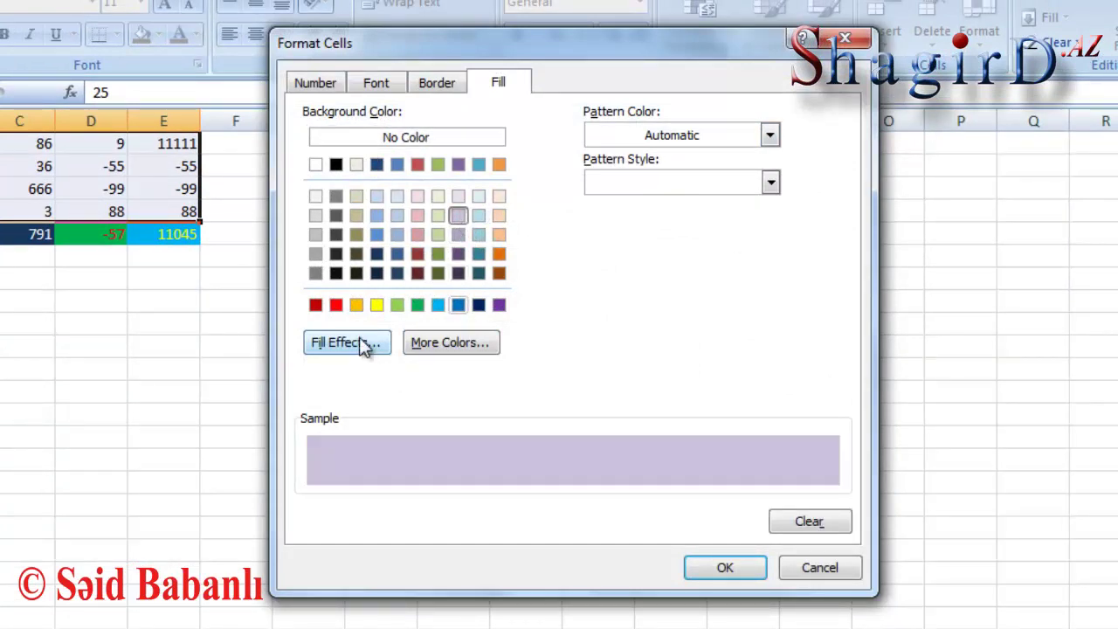
# Set the custom format's font color to theme blue and apply the Equal To rule to A1:E4
pyautogui.click(383, 85)
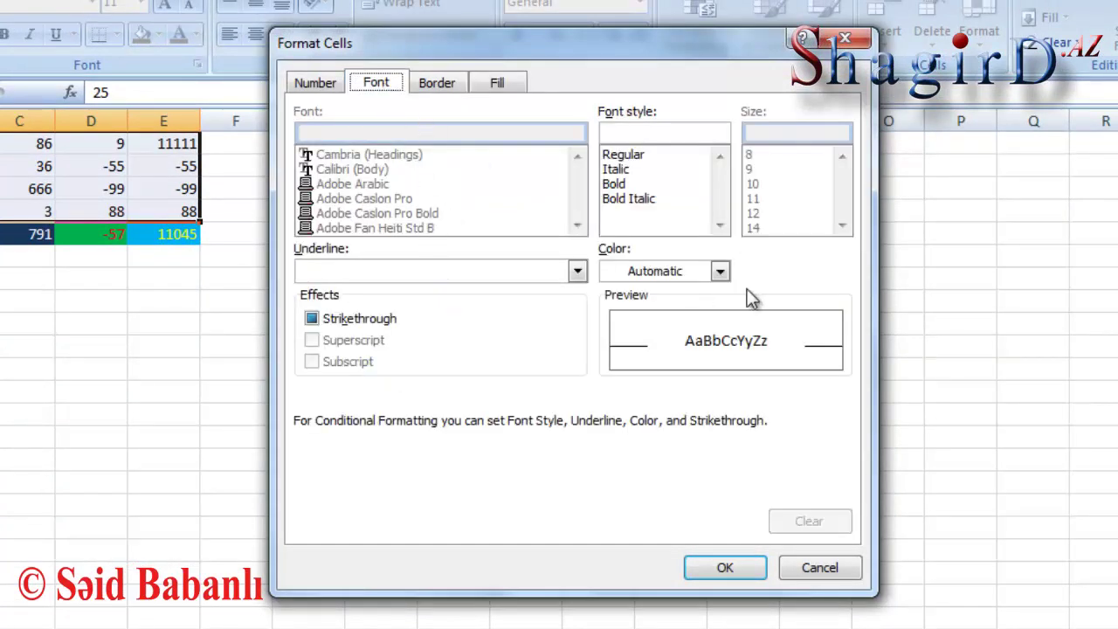
pyautogui.click(719, 271)
pyautogui.click(687, 345)
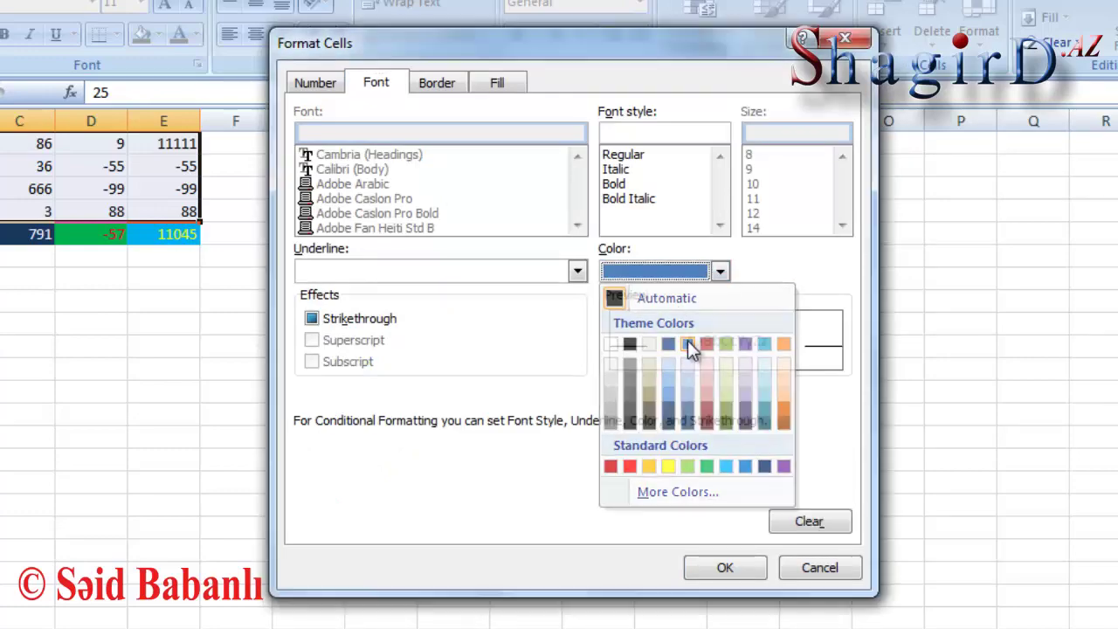
pyautogui.click(724, 566)
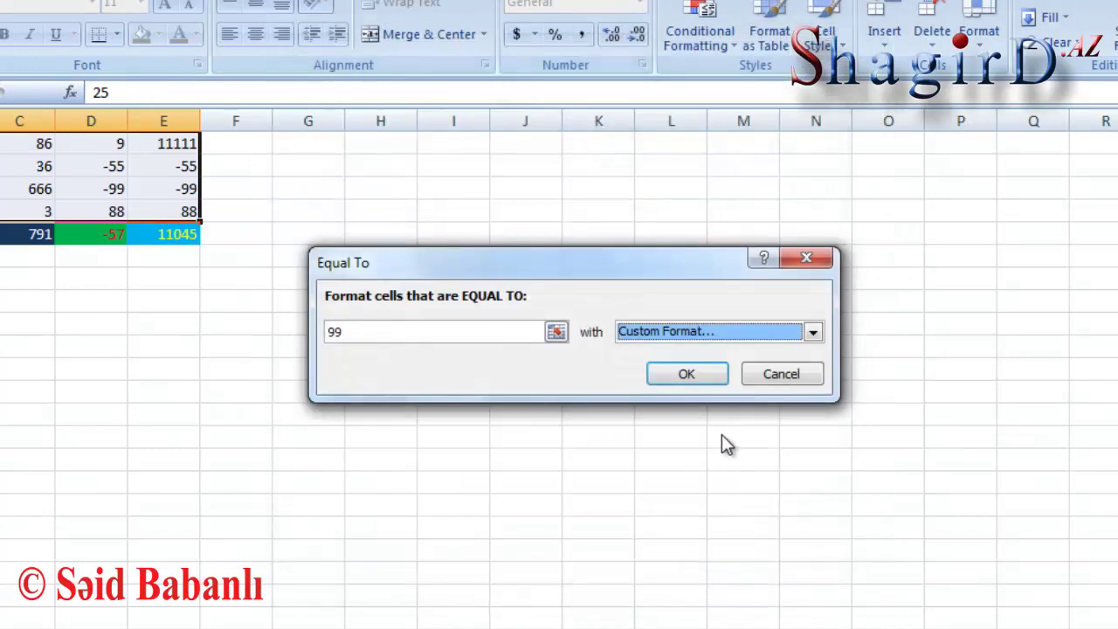
pyautogui.click(702, 377)
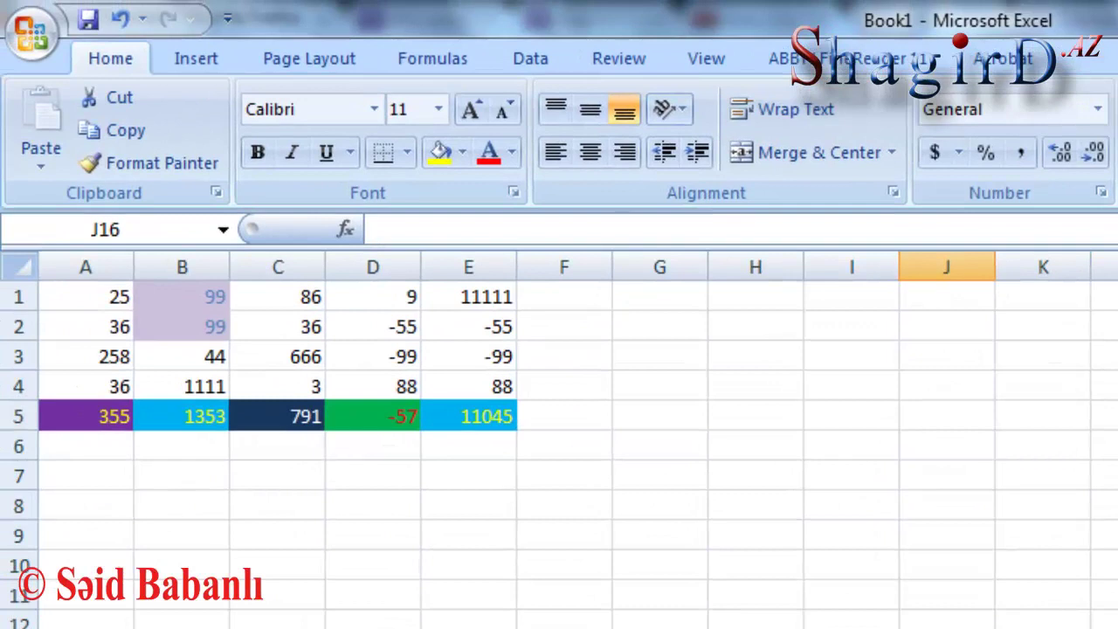